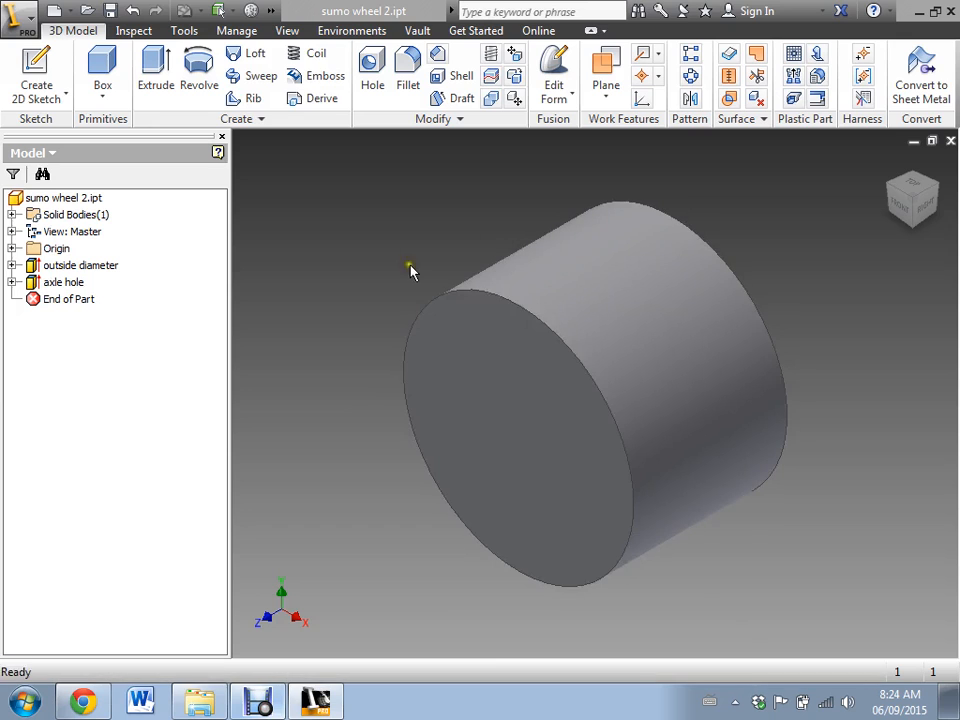
Examine the axle hole and its depth inside the wheel, using the Wireframe visual style and the back and right views
middle_click_drag(375, 246, 330, 343, "shift")
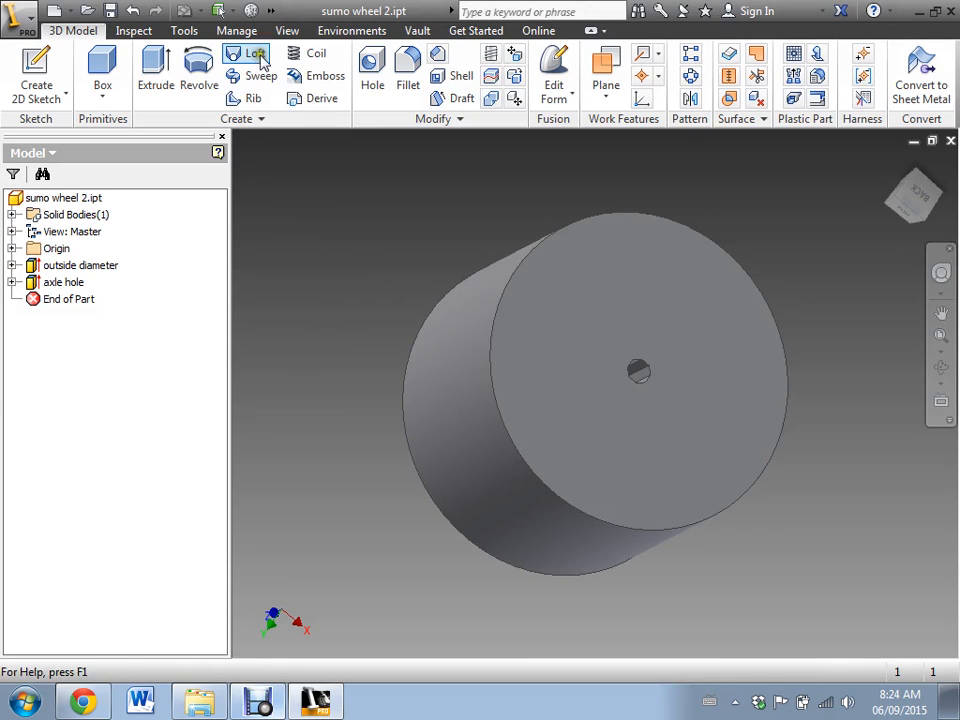
left_click(287, 32)
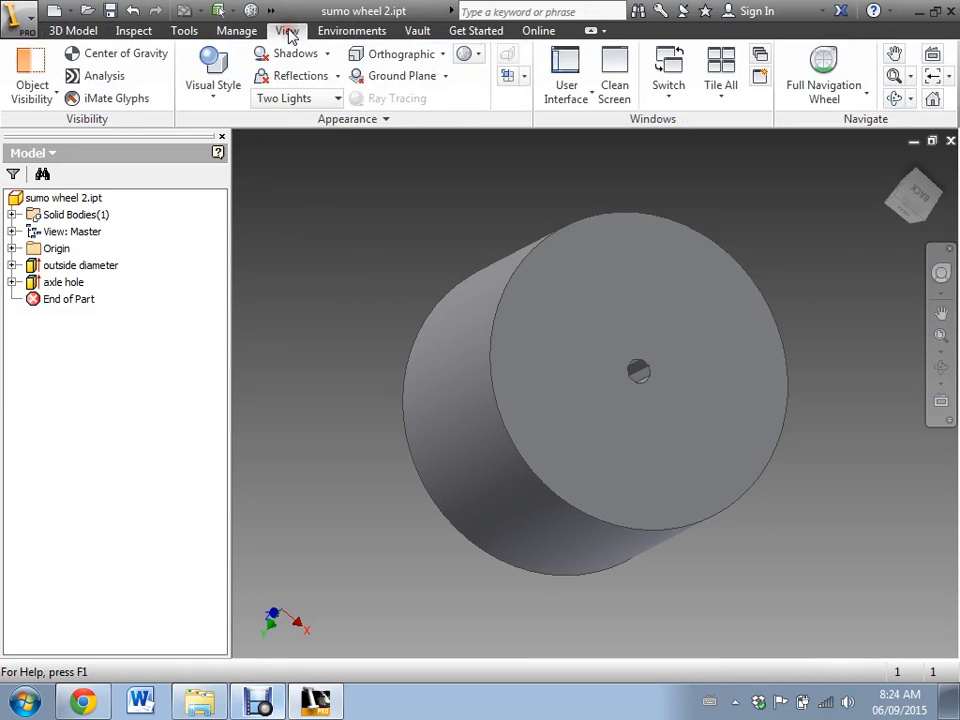
left_click(223, 70)
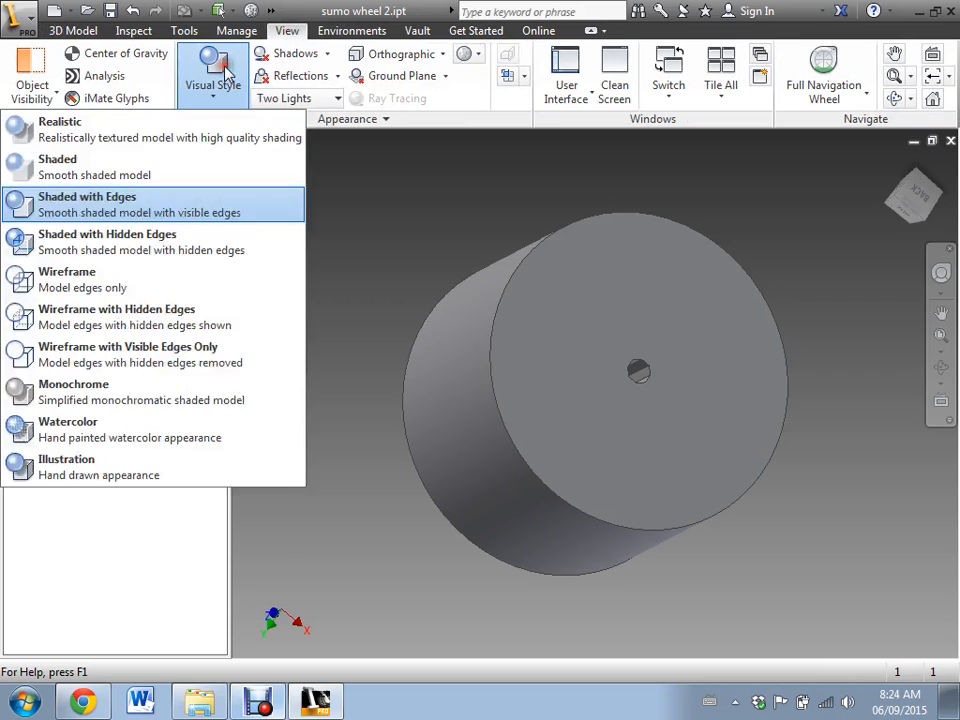
left_click(57, 283)
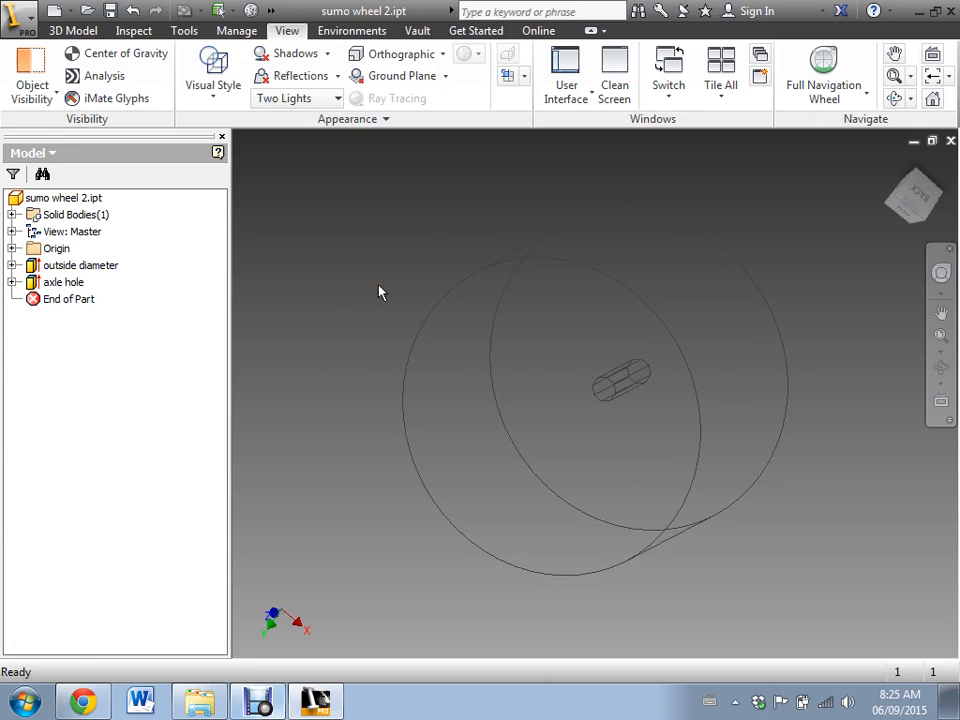
mouse_move(930, 212)
left_mouse_down()
mouse_move(831, 158)
mouse_move(759, 150)
mouse_move(750, 189)
mouse_move(758, 220)
left_mouse_up()
left_click(907, 201)
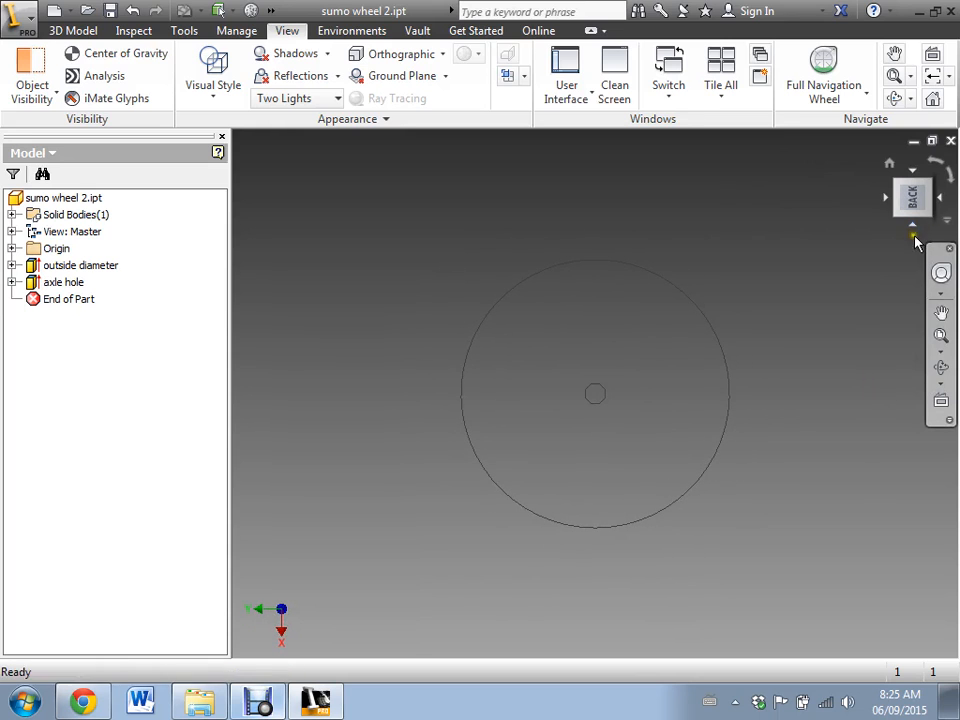
left_click_drag(927, 212, 909, 135)
left_click(913, 205)
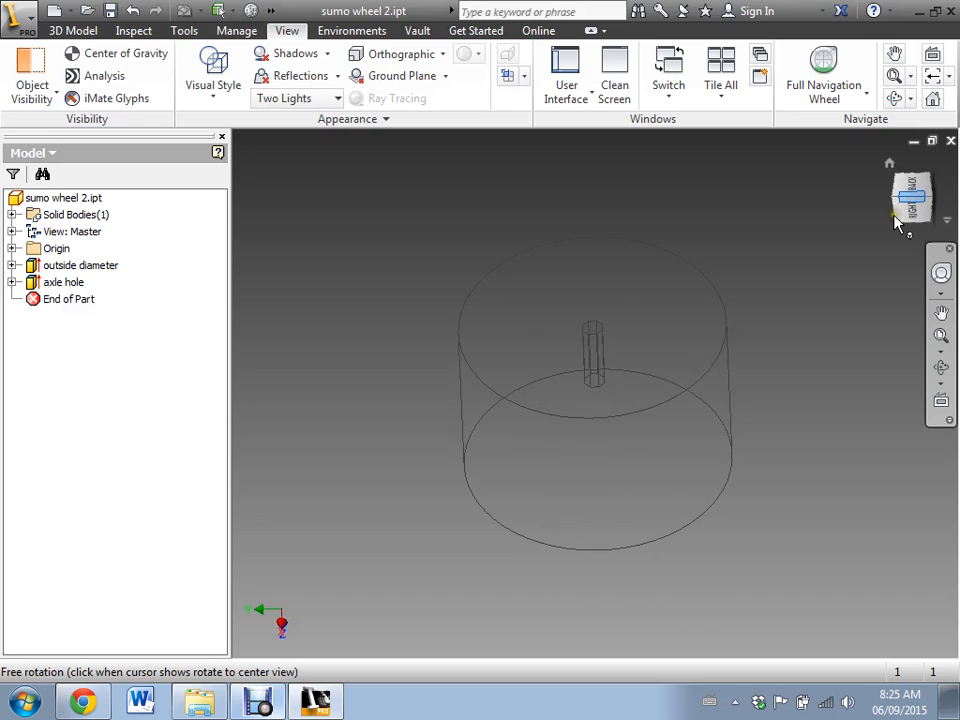
left_click(913, 207)
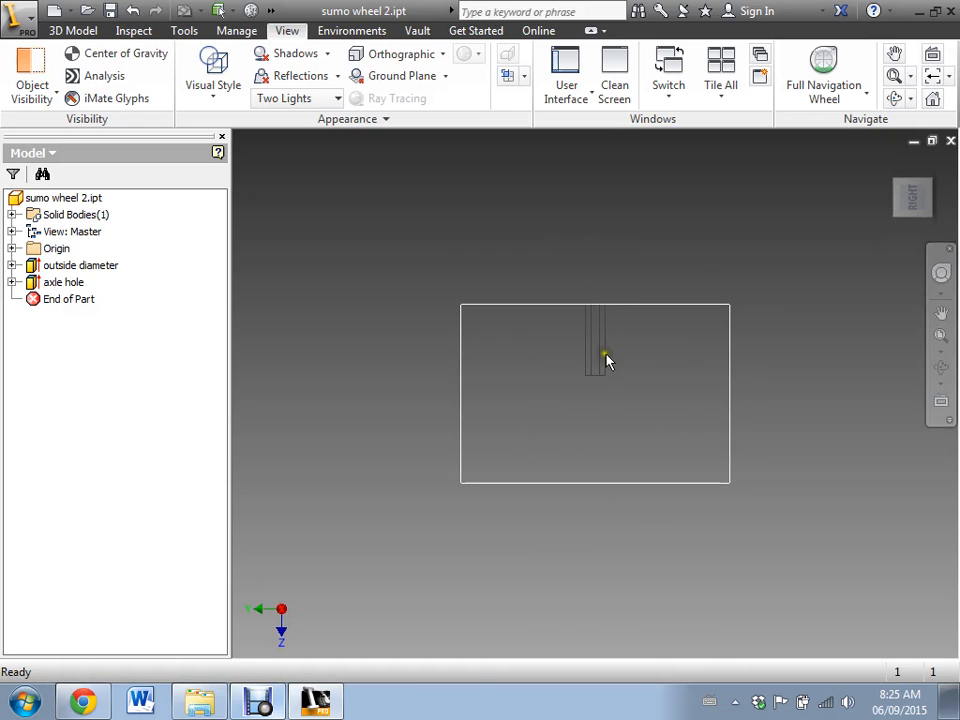
mouse_move(894, 206)
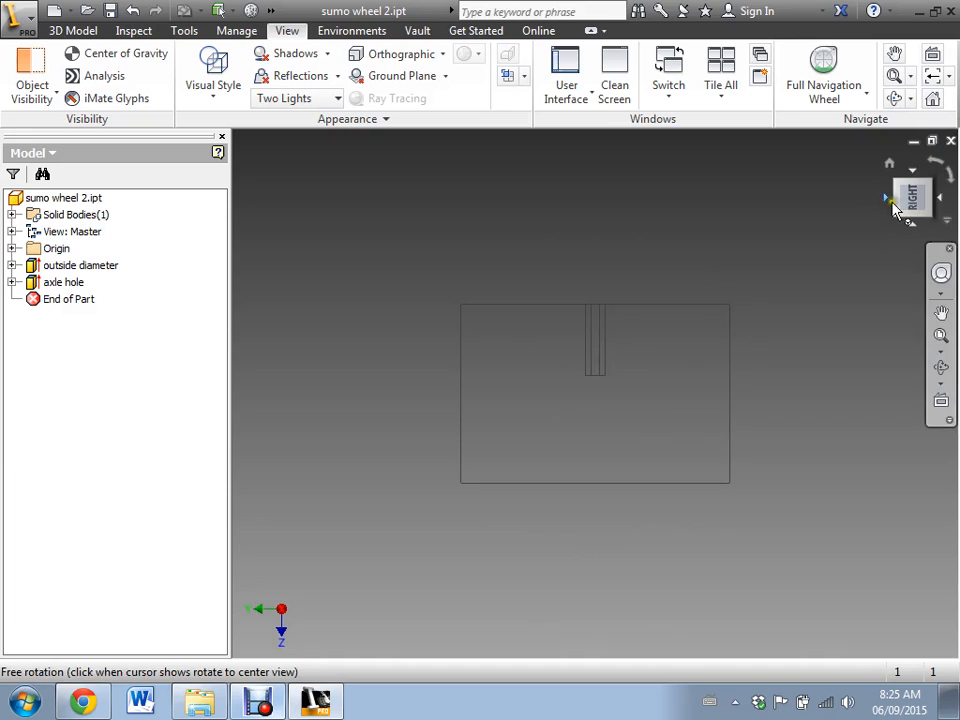
left_click(951, 177)
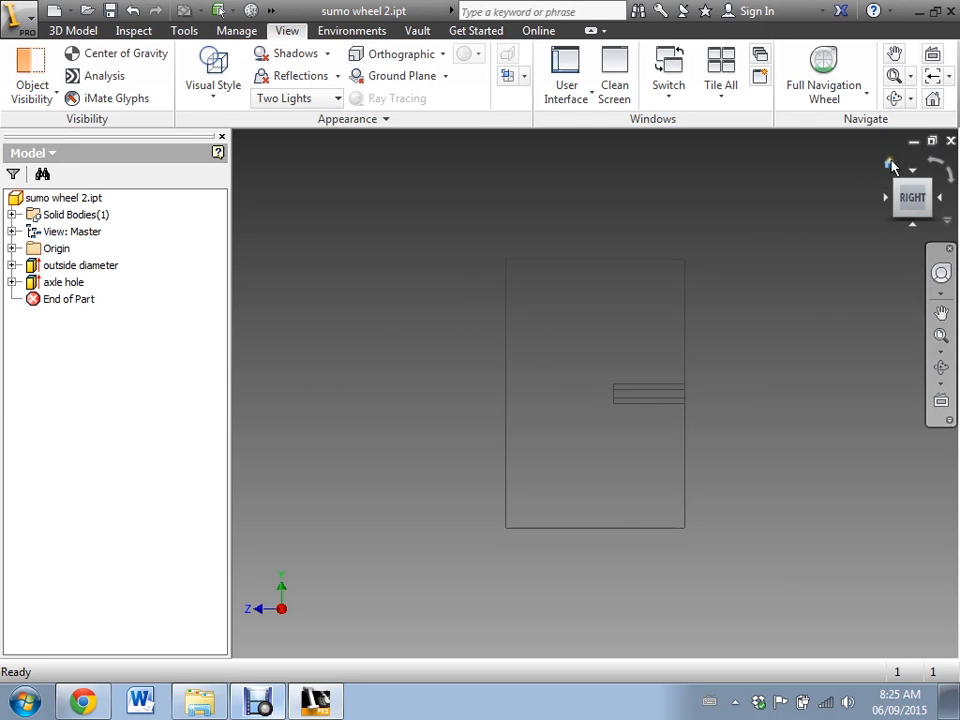
Return the wheel to the home view and set the visual style to Shaded with Edges
left_click(890, 161)
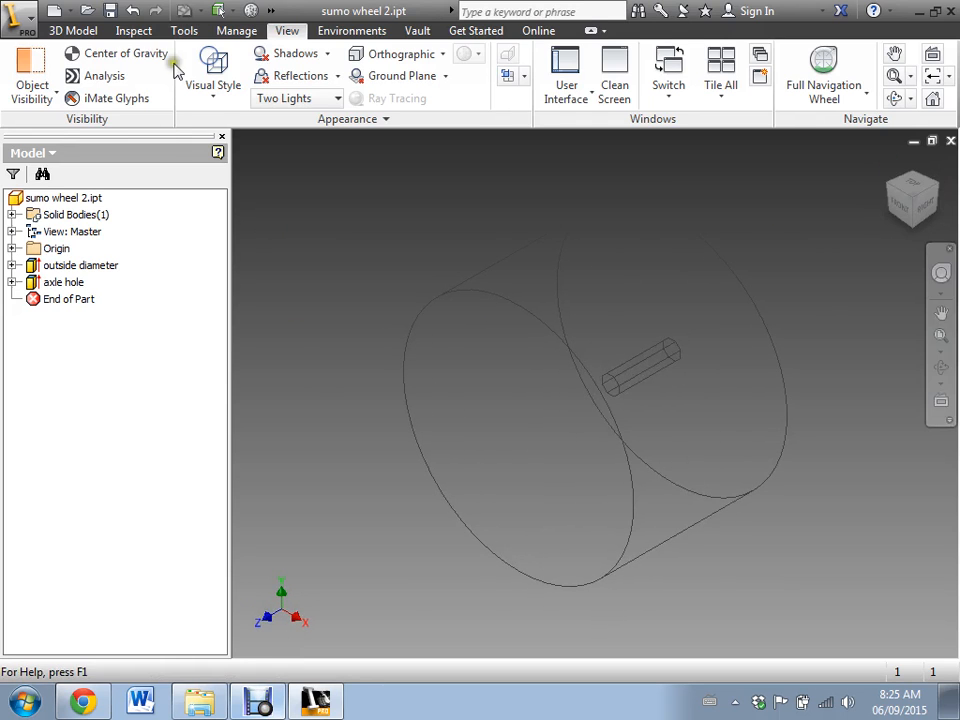
left_click(208, 80)
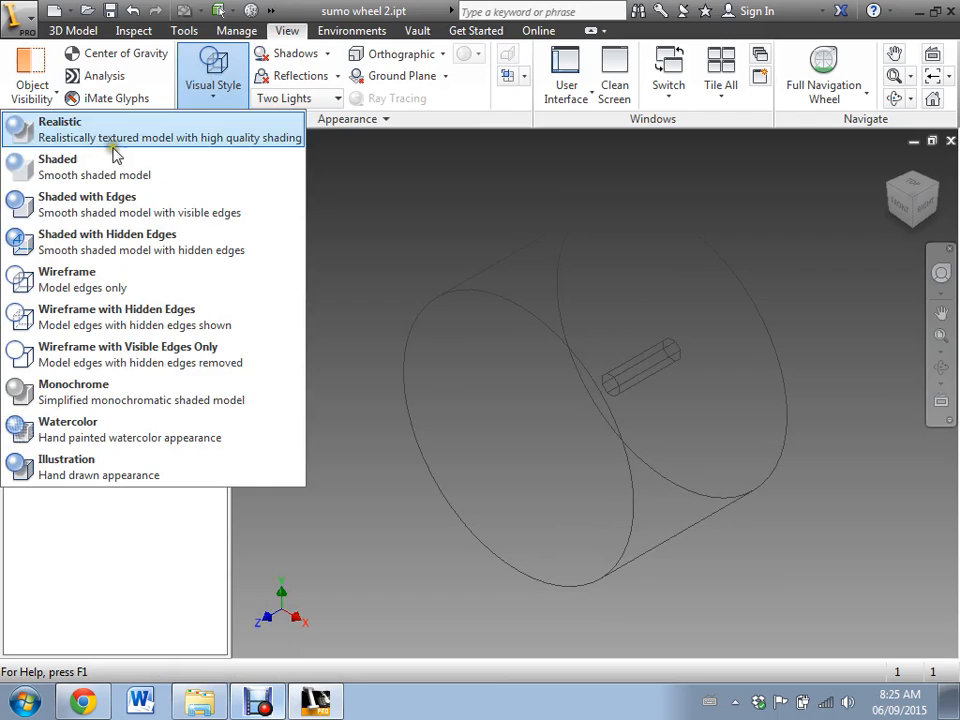
left_click(84, 199)
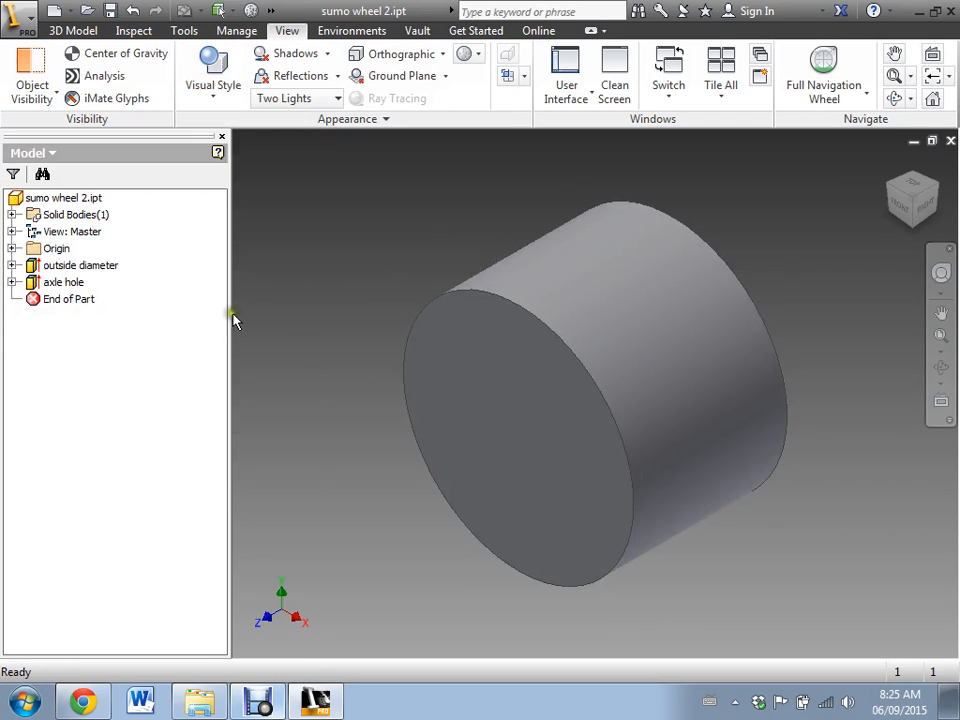
Make the origin's XY Plane and Z Axis visible in the part
left_click(12, 249)
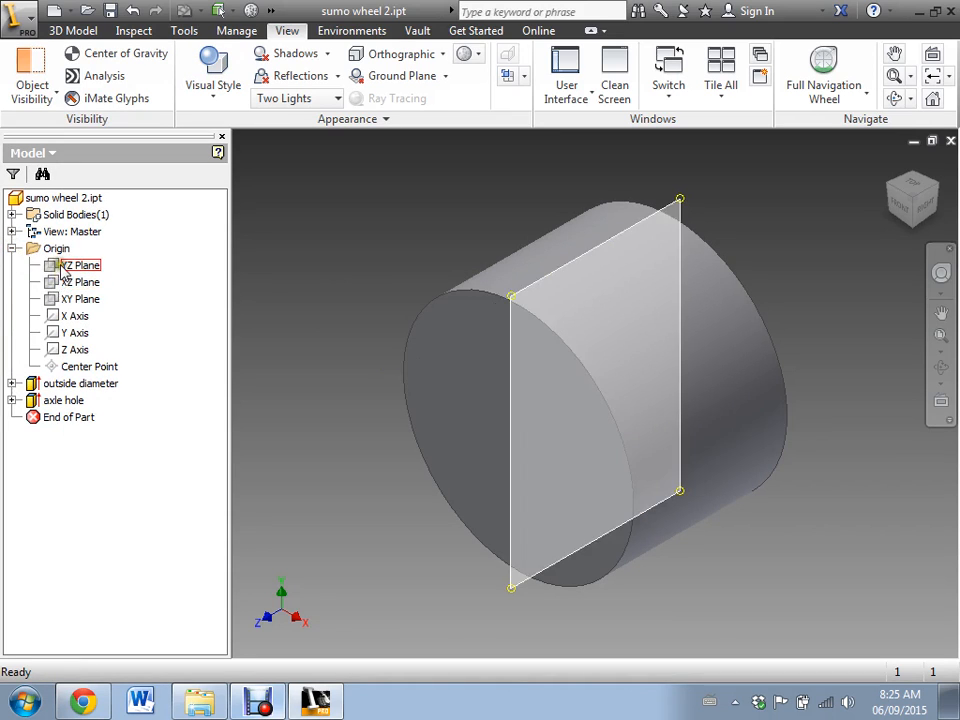
left_click(77, 300)
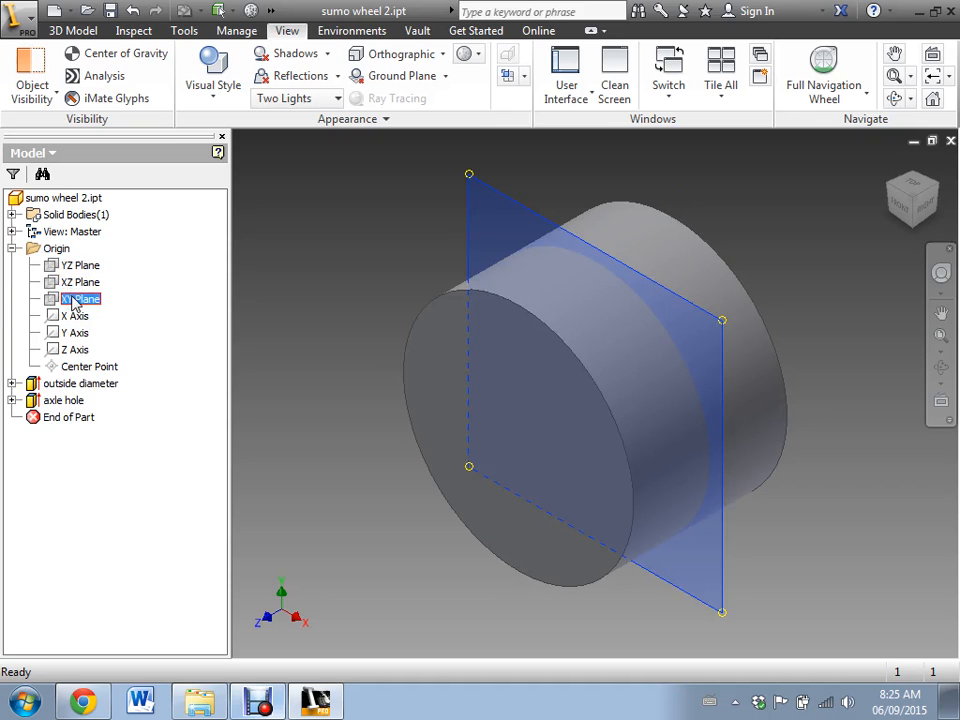
left_click(360, 390)
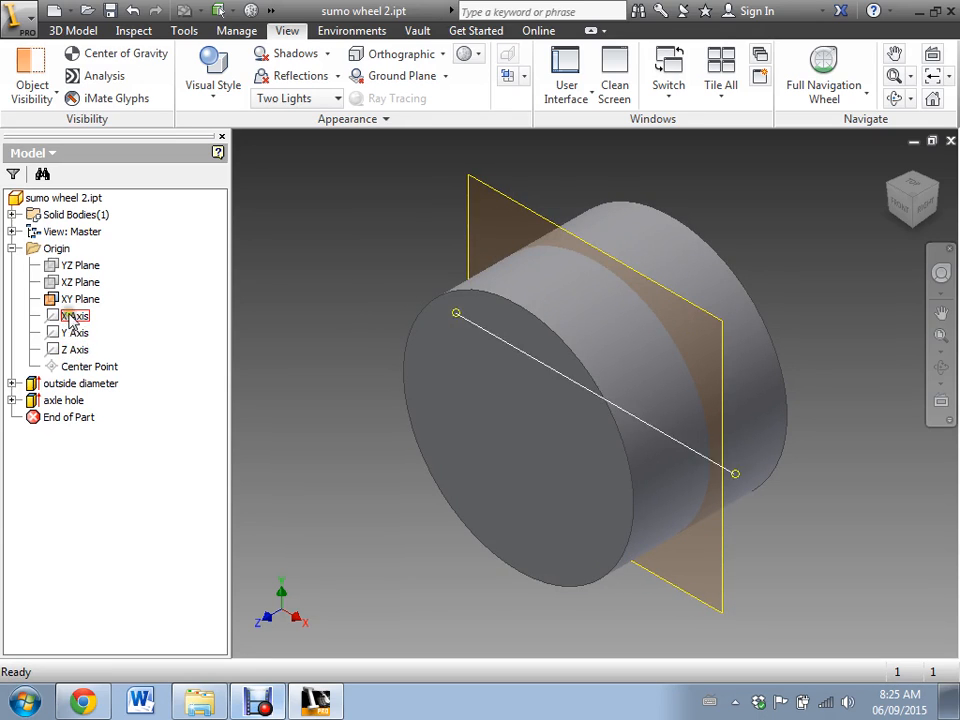
left_click(74, 349)
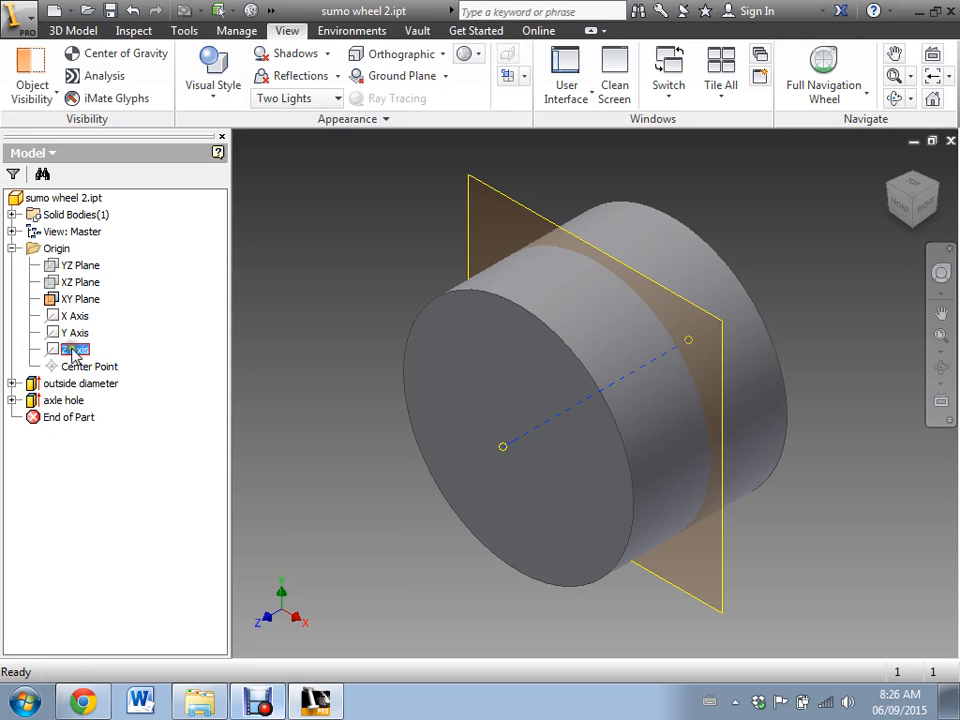
left_click(110, 440)
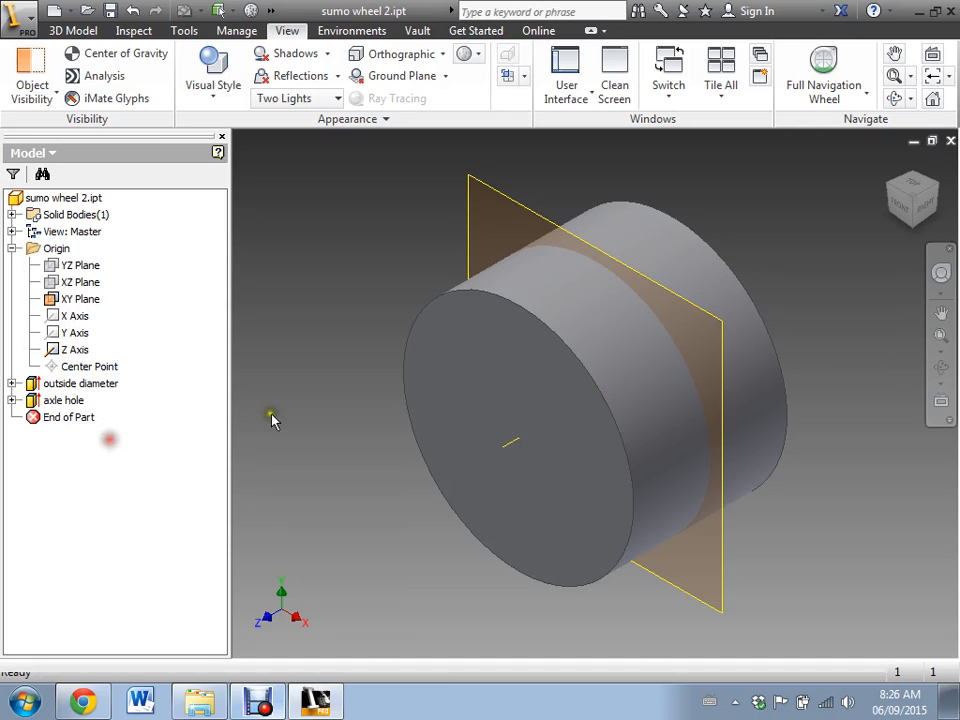
left_click(282, 470)
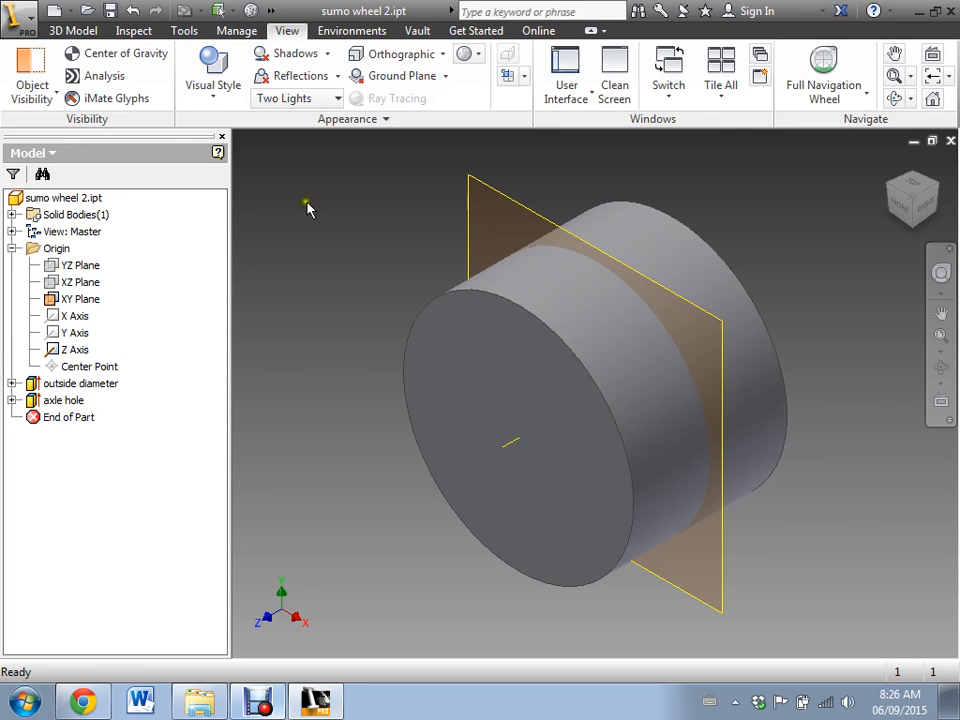
Start a new 2D sketch on the XY Plane through the middle of the wheel
left_click(75, 30)
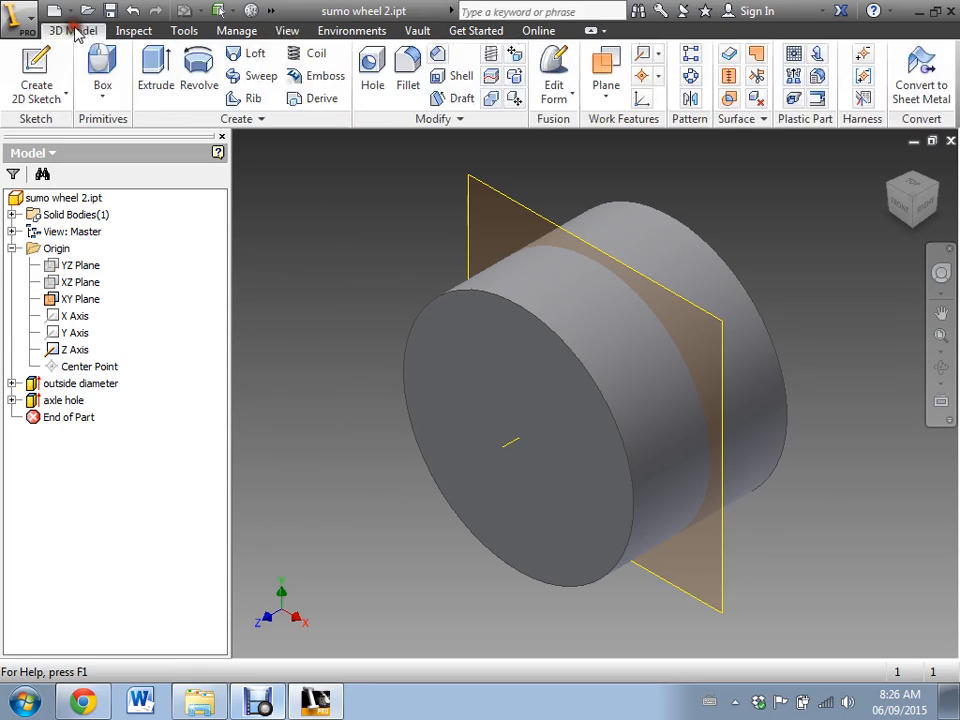
left_click(26, 72)
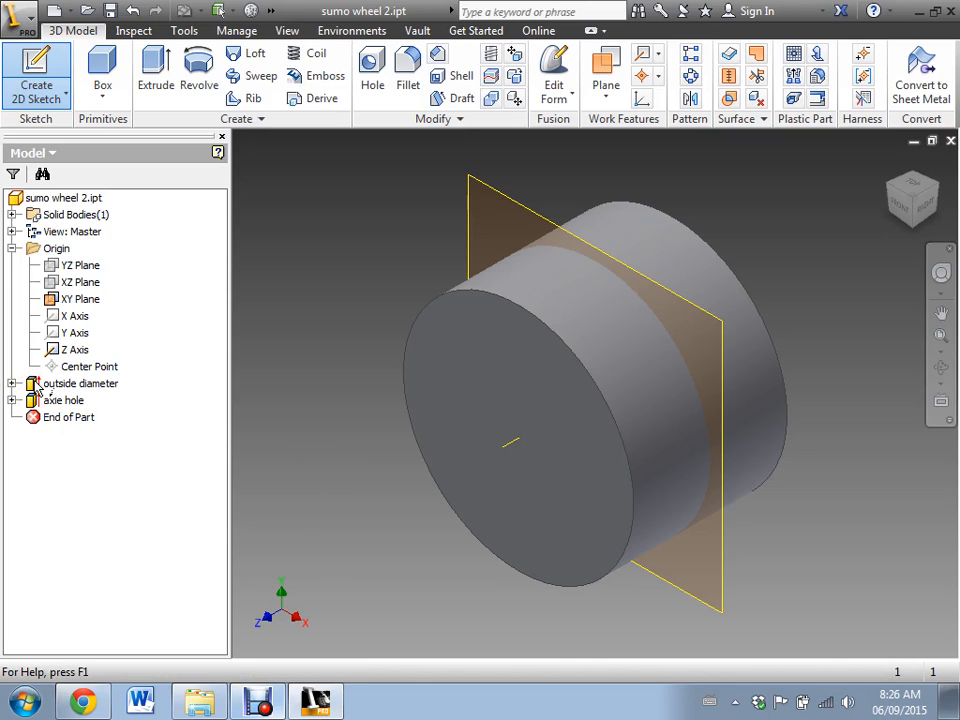
left_click(505, 198)
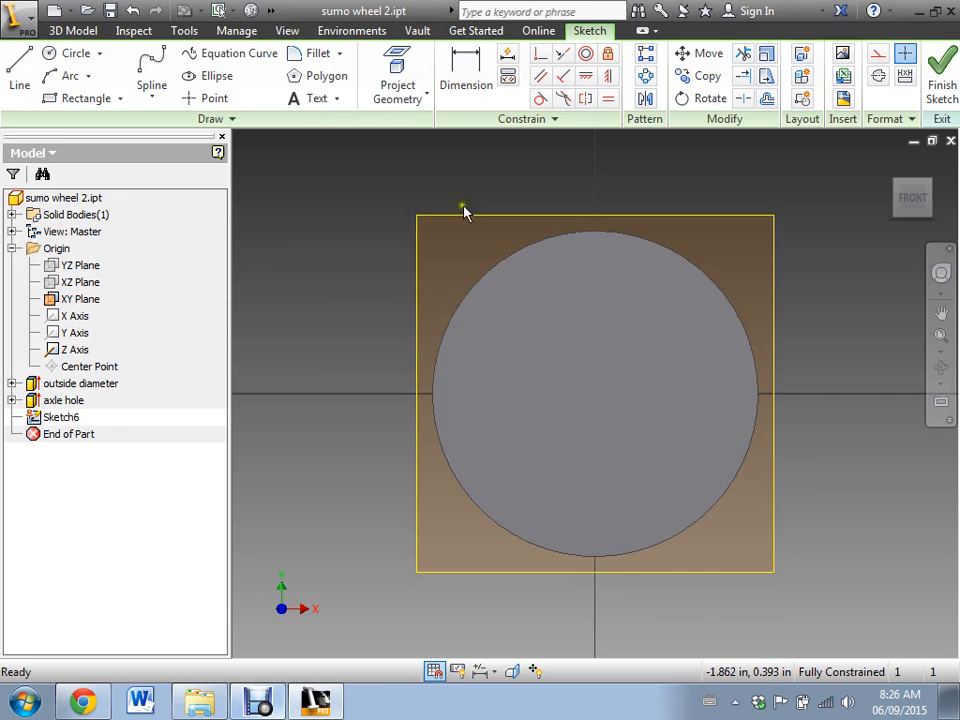
Sketch two concentric circles centred on the wheel's axis, the outer one about 1.63 in in diameter, outside the wheel's edge
left_click(60, 53)
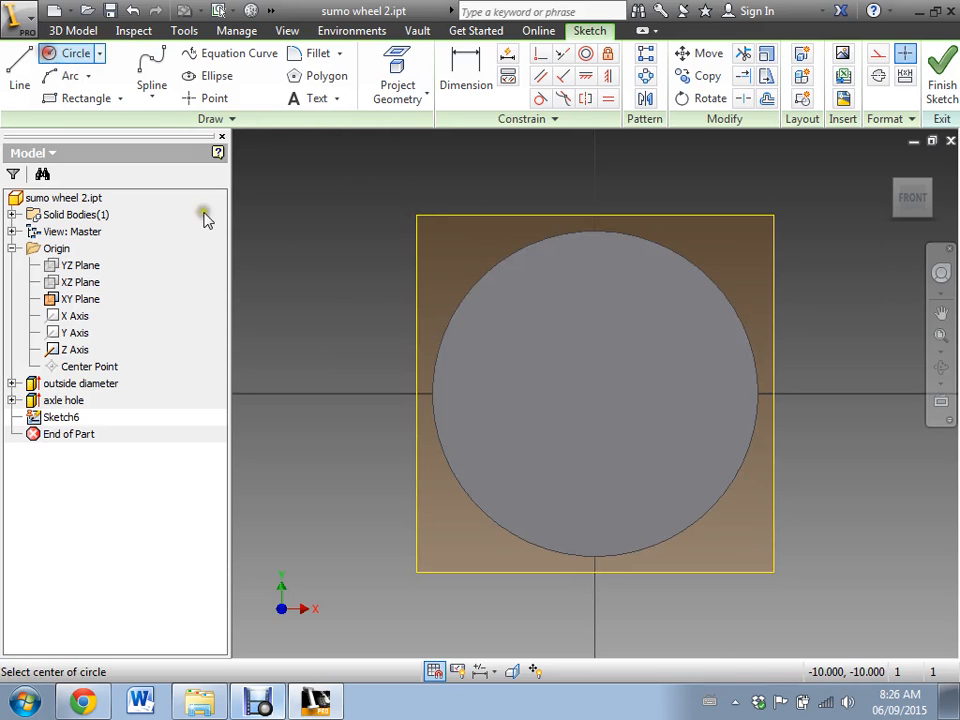
left_click(594, 394)
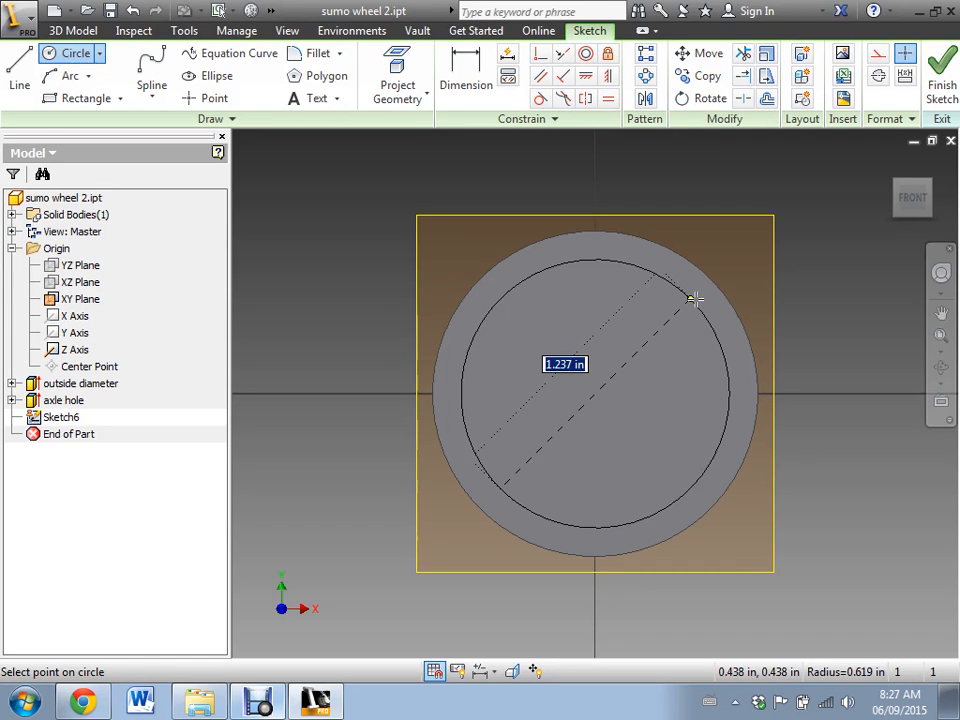
key("Escape")
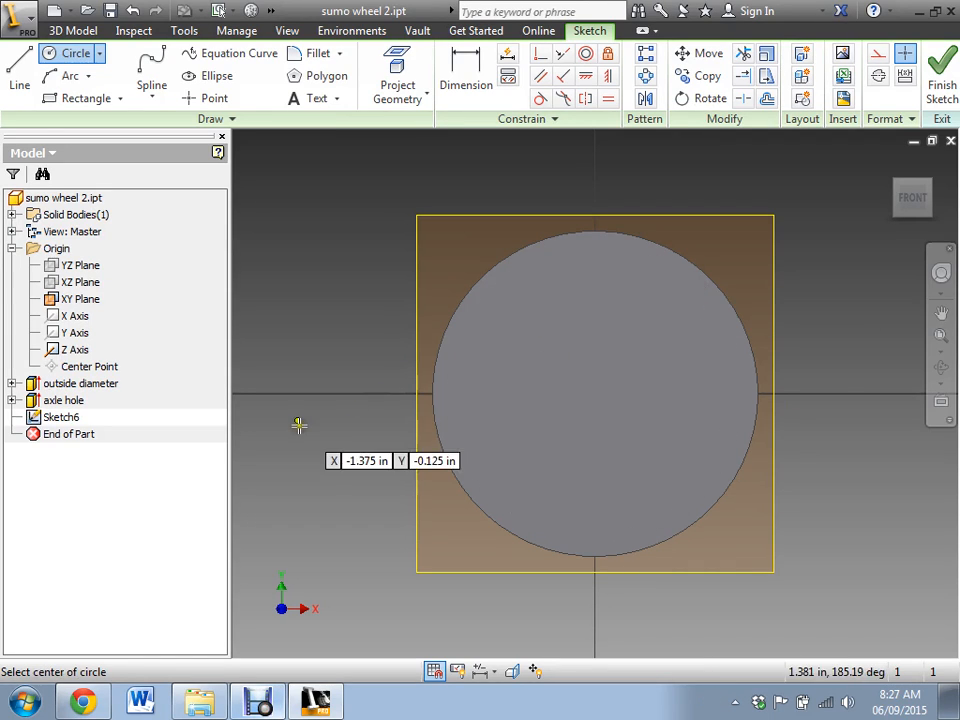
left_click(597, 390)
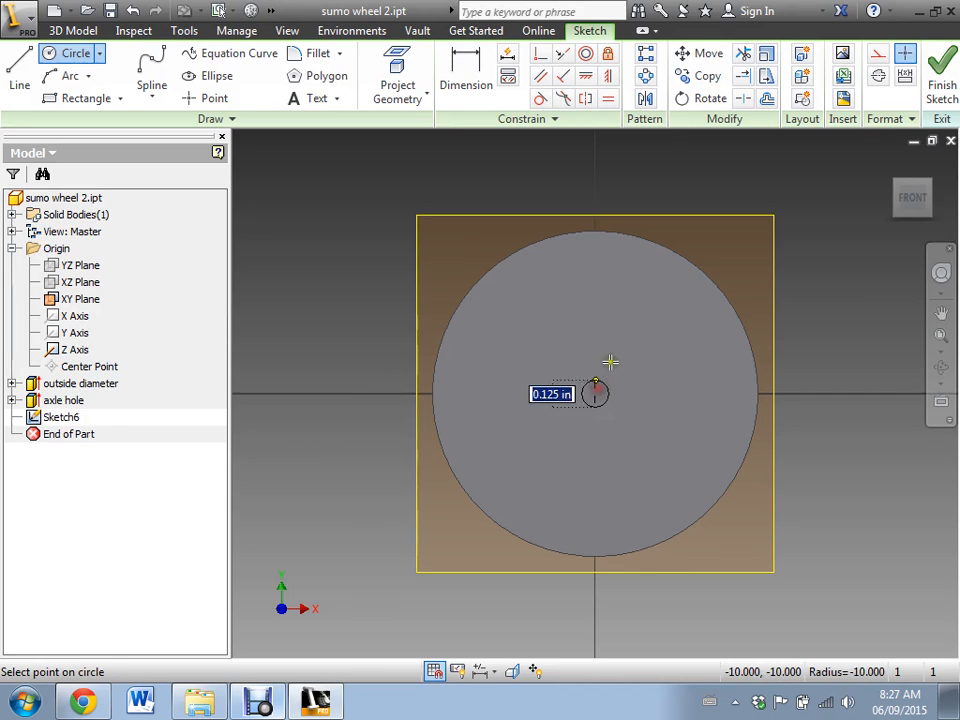
left_click(696, 242)
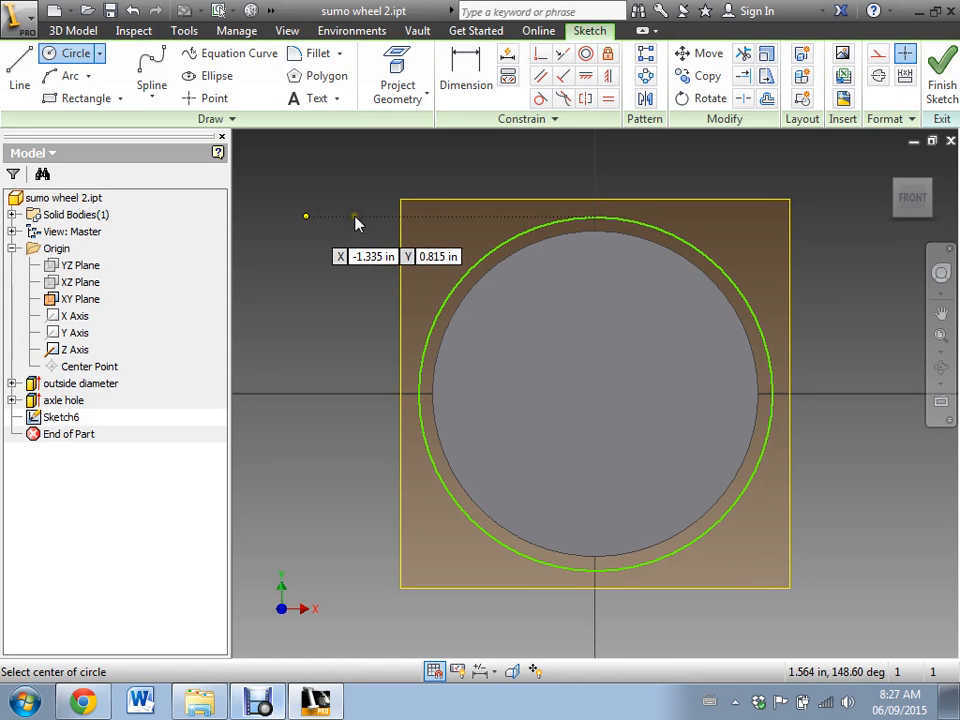
key("Escape")
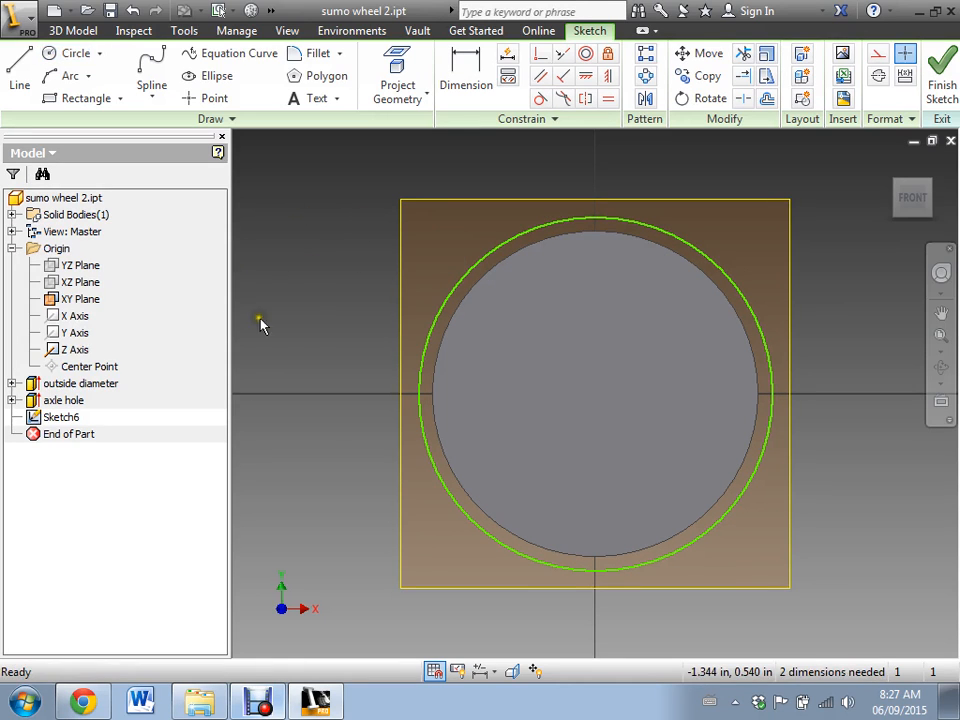
Set the visual style to Wireframe to show the sketch circle hidden inside the solid wheel
left_click(490, 306)
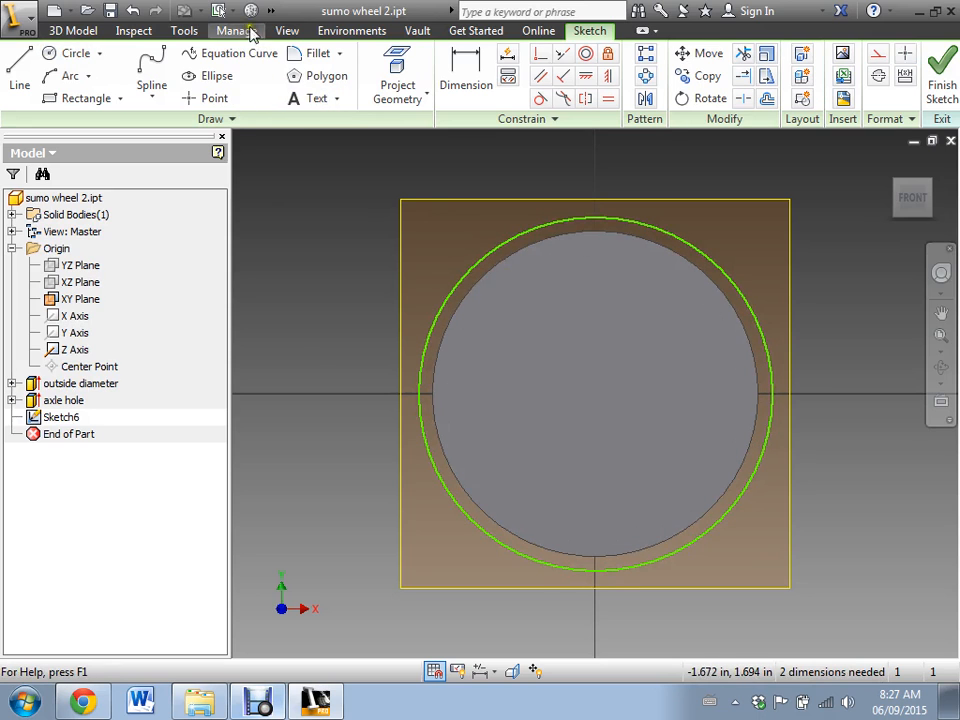
left_click(286, 32)
left_click(214, 86)
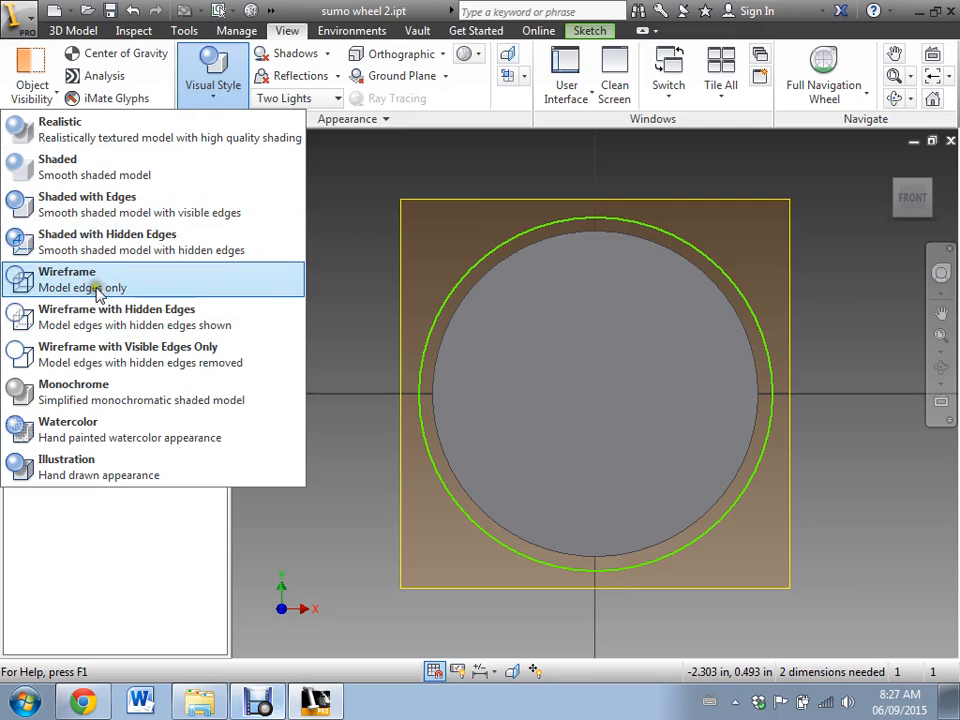
left_click(185, 288)
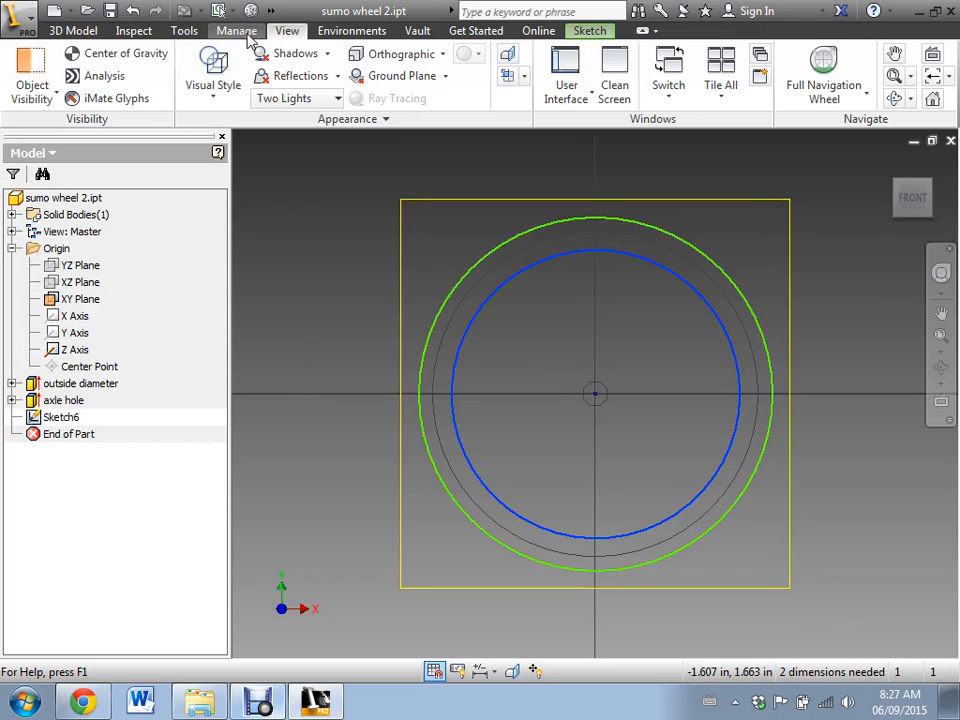
Dimension the outer sketch circle's diameter and set it to 1.5 in
left_click(595, 33)
left_click(453, 75)
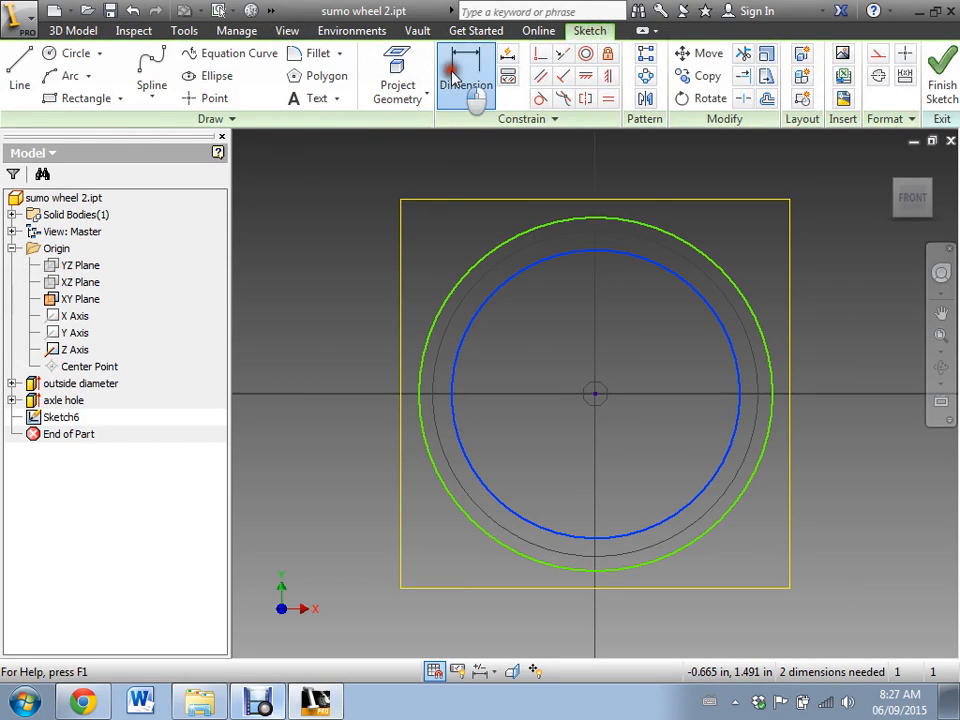
left_click(460, 272)
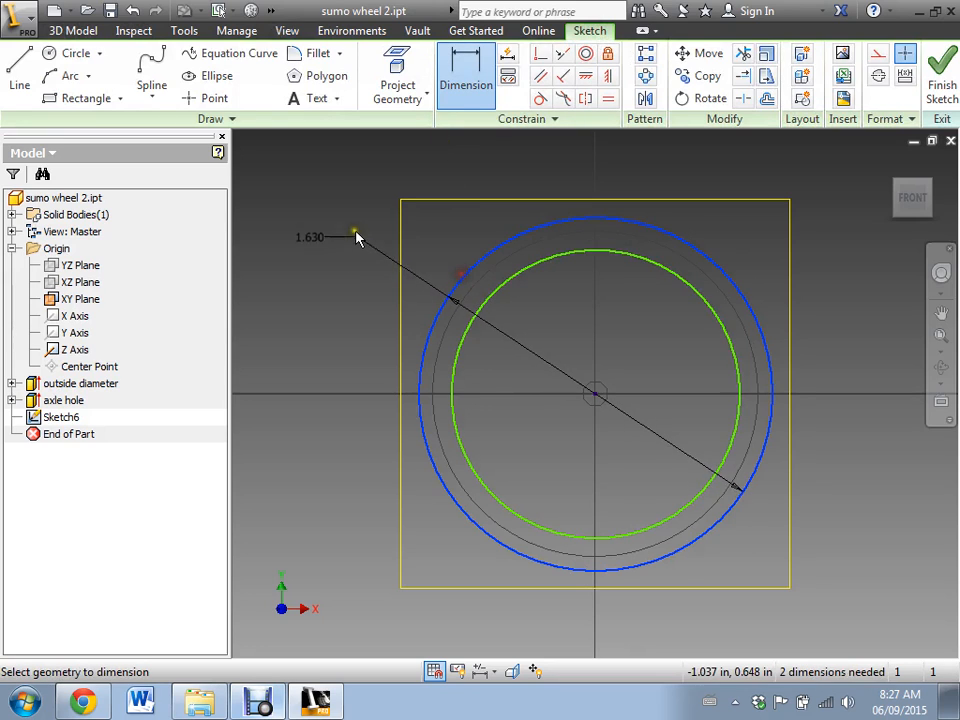
left_click(356, 230)
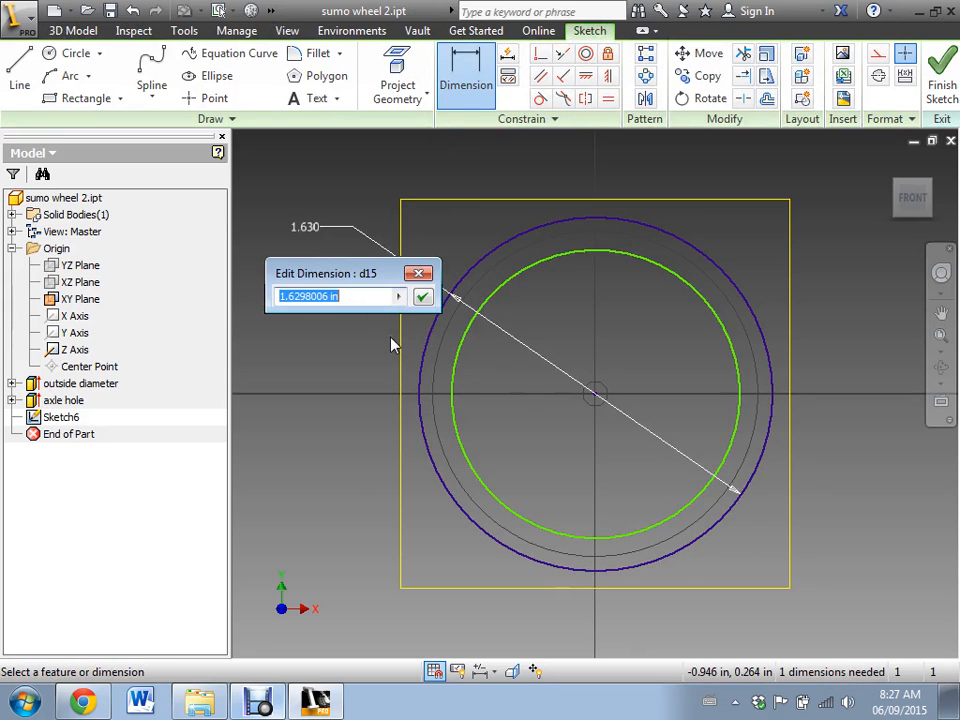
type("1/")
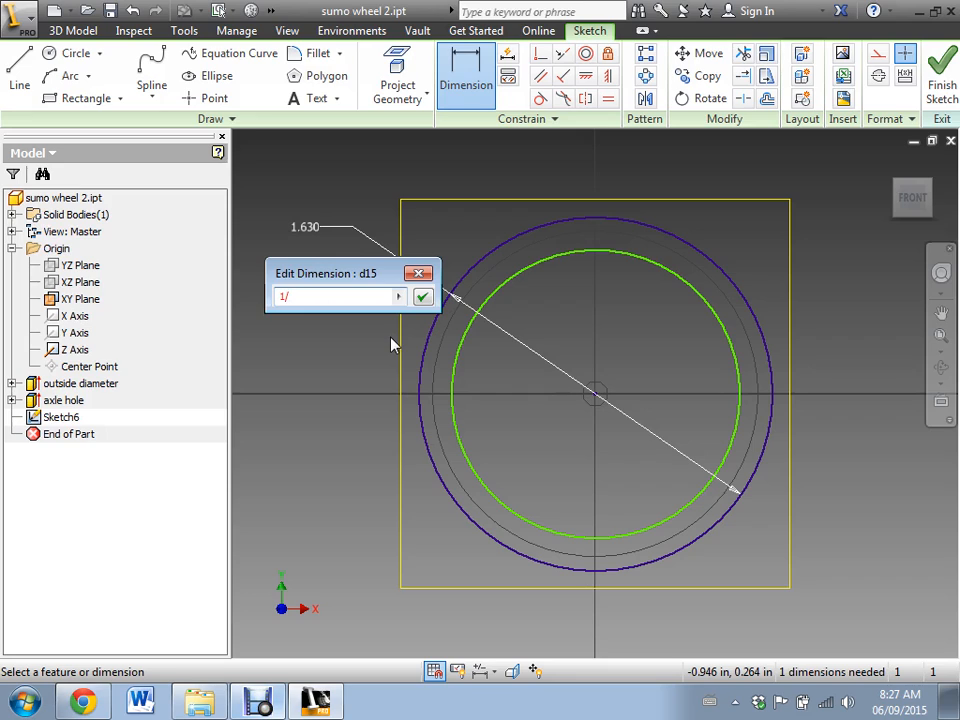
key("BackSpace")
key("BackSpace")
type("1.5")
key("Return")
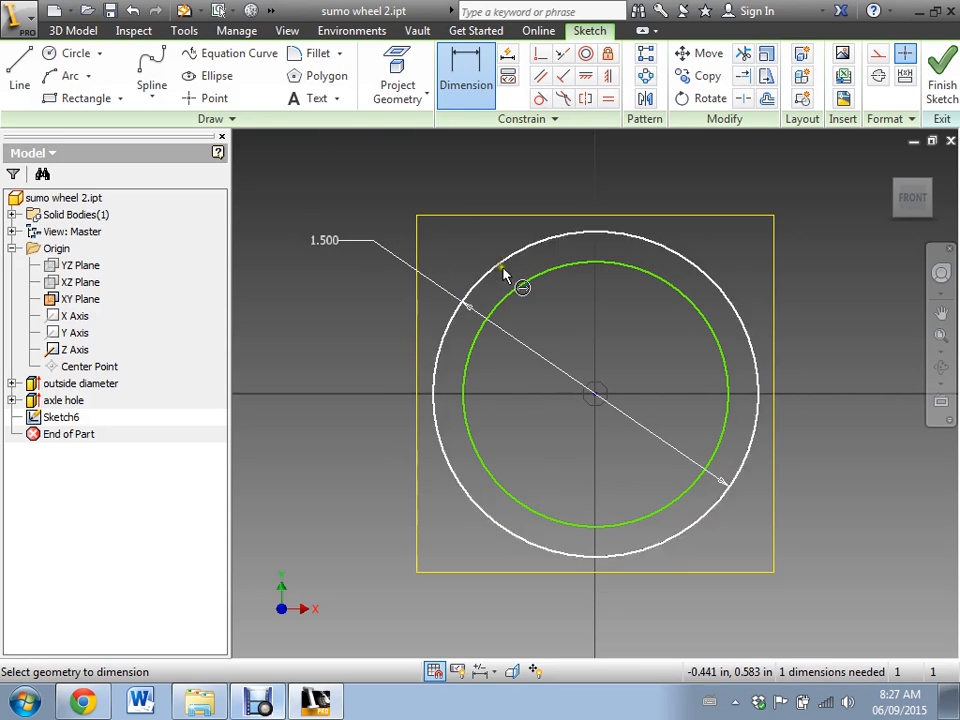
Dimension the inner sketch circle's diameter and set it to 1 1/4 in
left_click(472, 90)
left_click(476, 328)
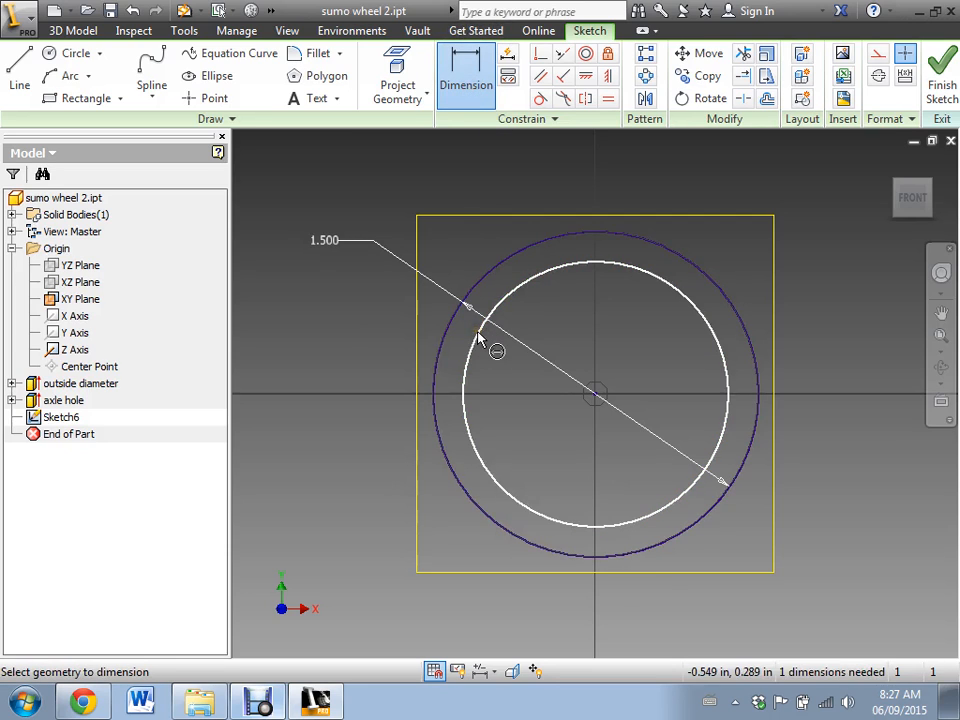
left_click(335, 318)
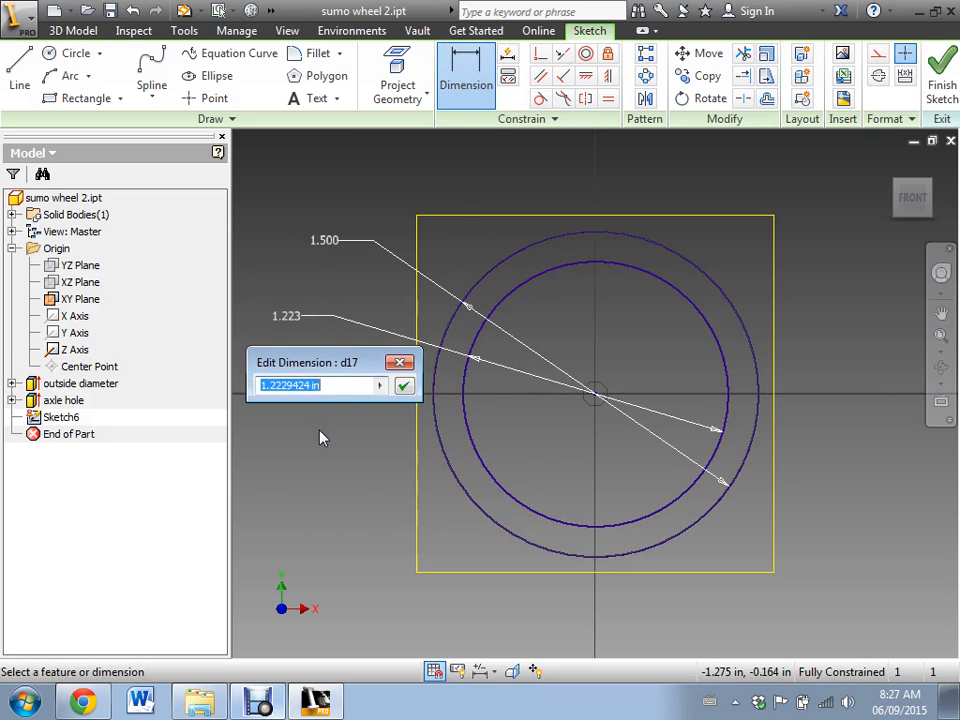
type("1")
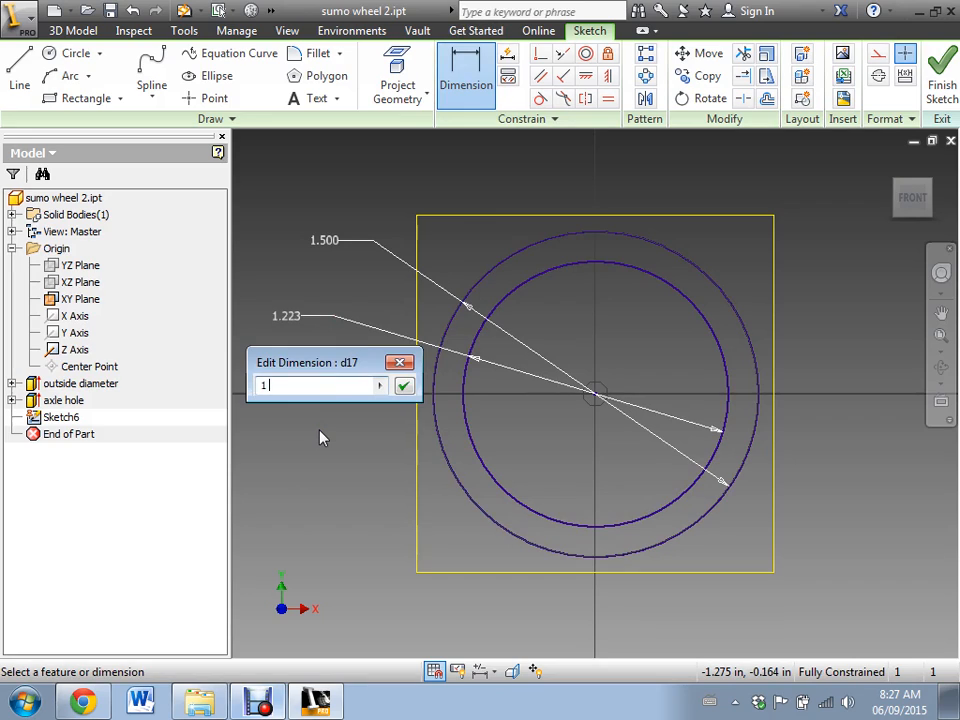
type(" 1/4")
key("Return")
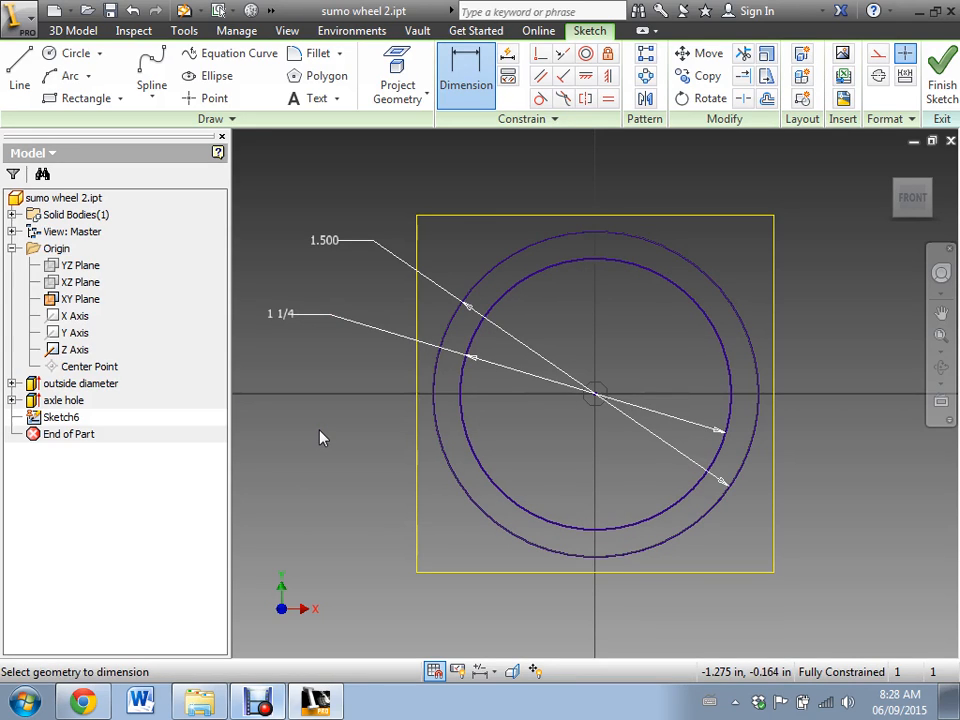
Set the inner sketch circle's diameter to 30 mm
double_click(284, 315)
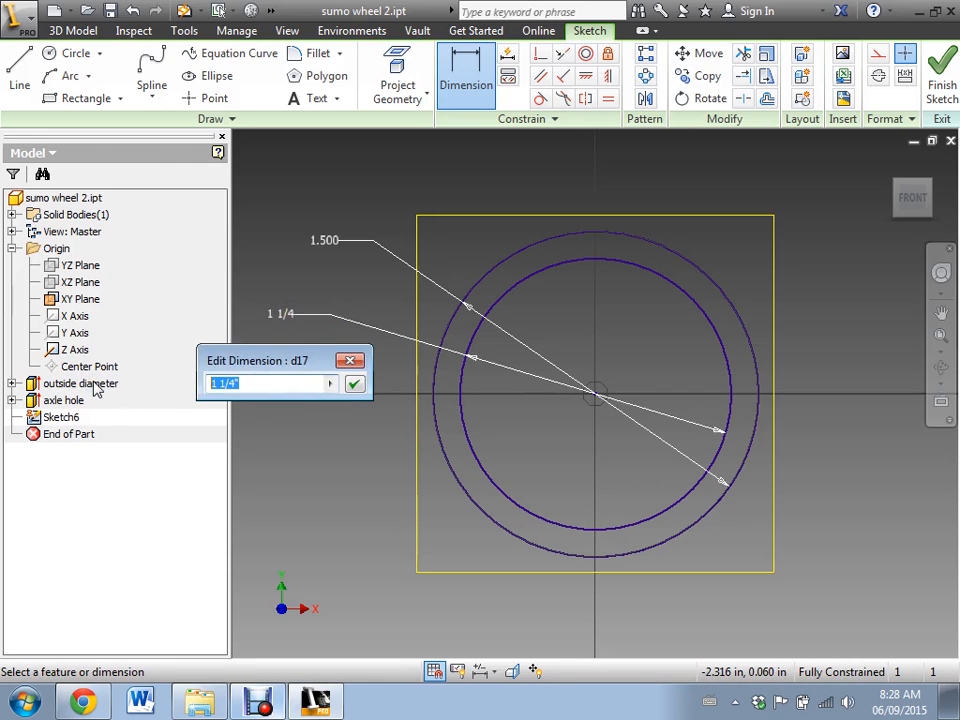
type("30mm")
key("Return")
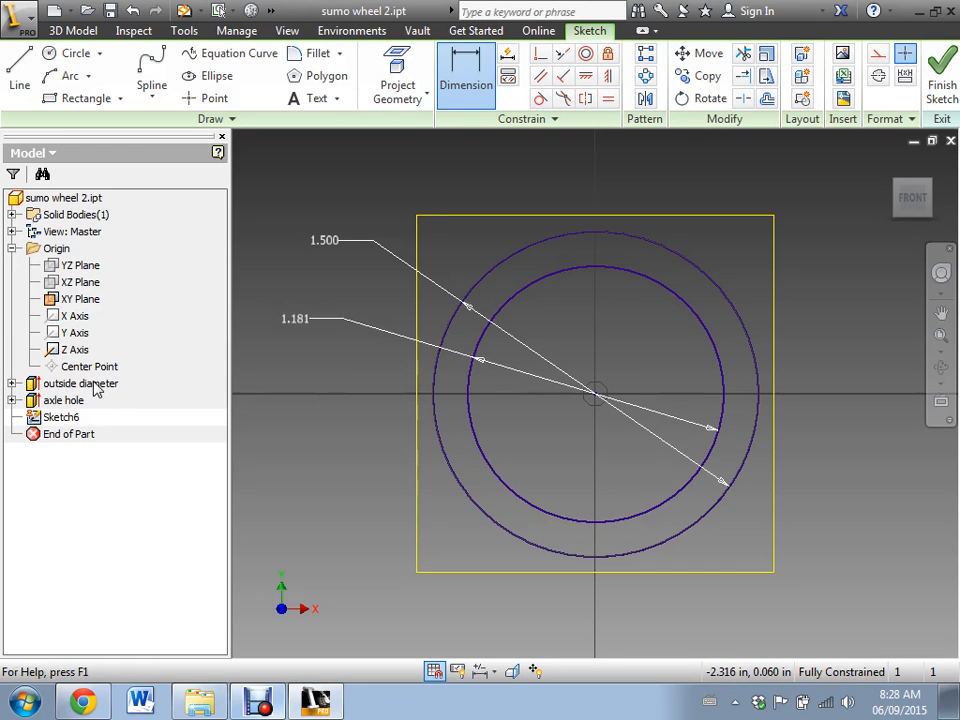
Set the inner sketch circle's diameter to 1.25 in and end dimensioning
double_click(303, 322)
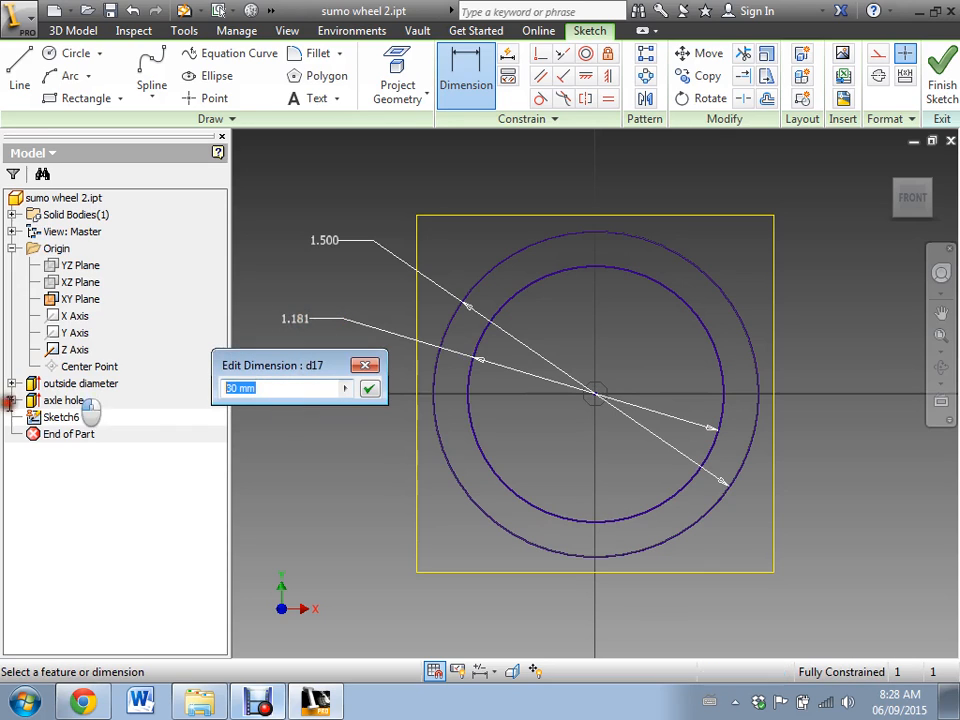
type("1.2")
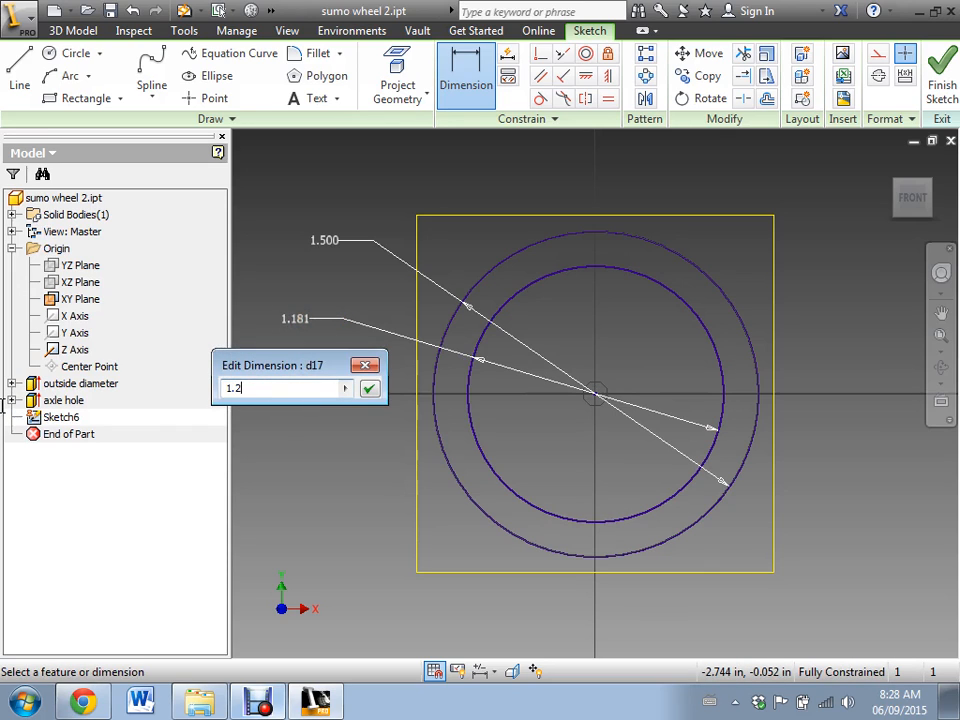
type("5")
key("Return")
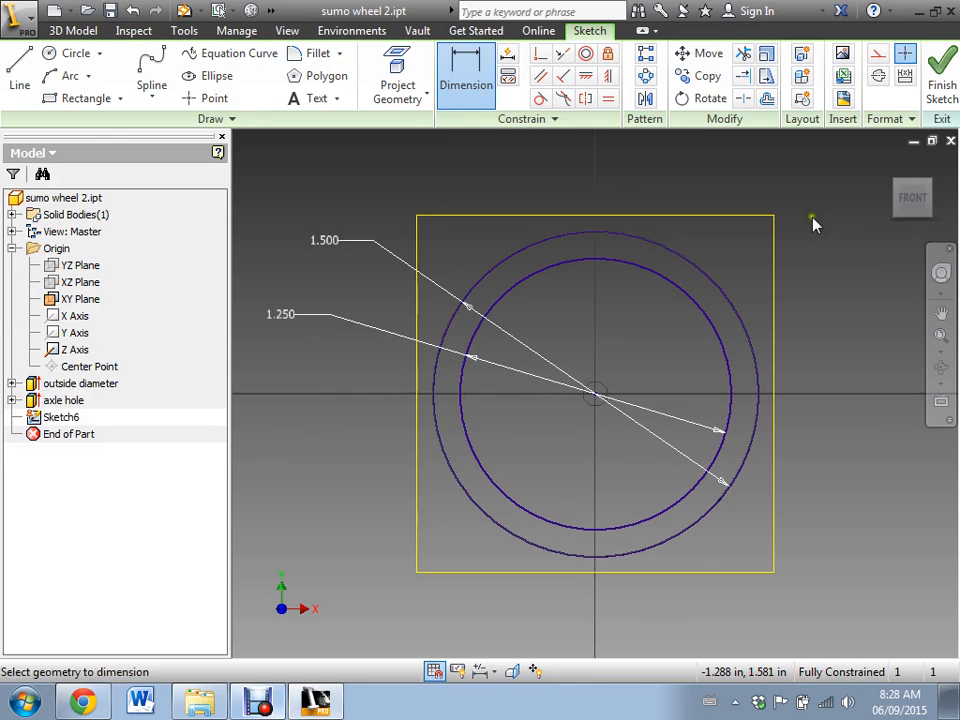
left_click(393, 195)
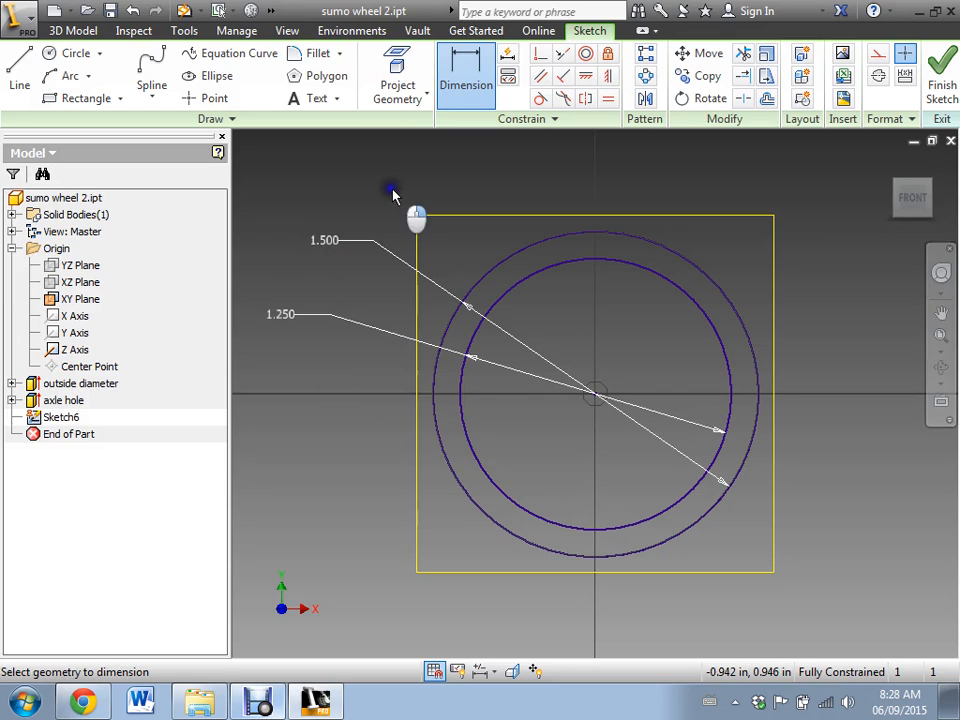
left_click(458, 184)
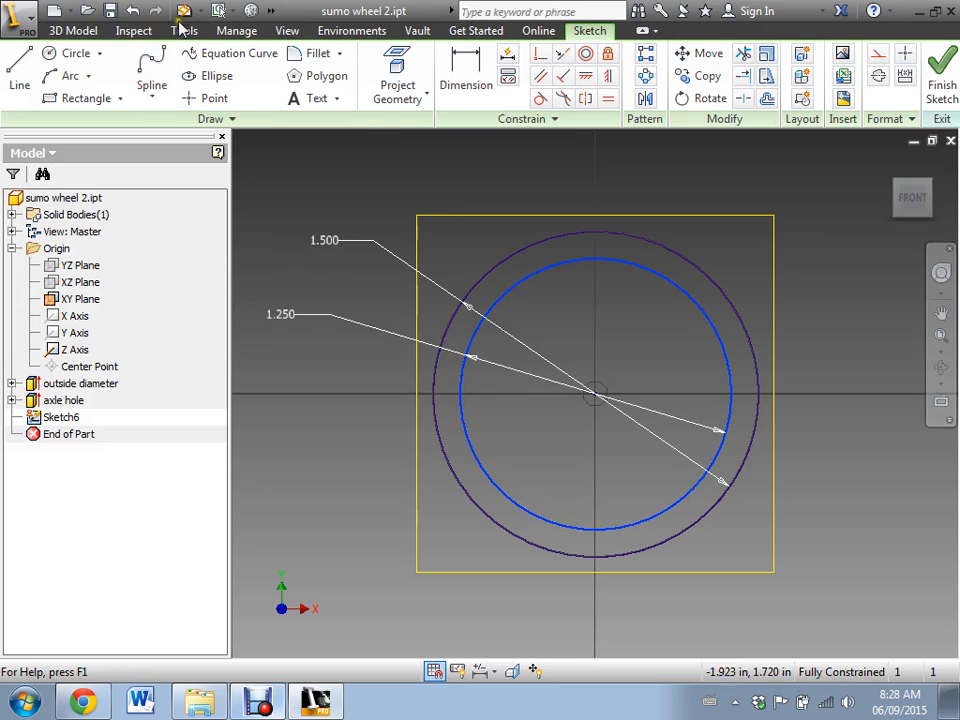
Set the visual style to Shaded with Edges and finish the sketch
left_click(287, 30)
left_click(224, 92)
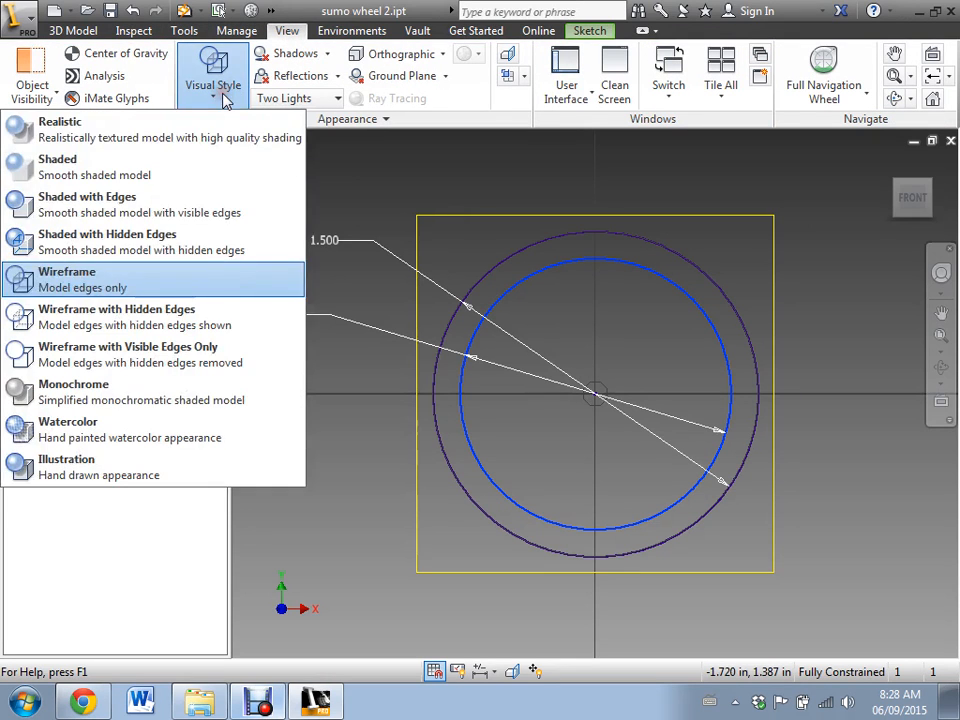
left_click(126, 206)
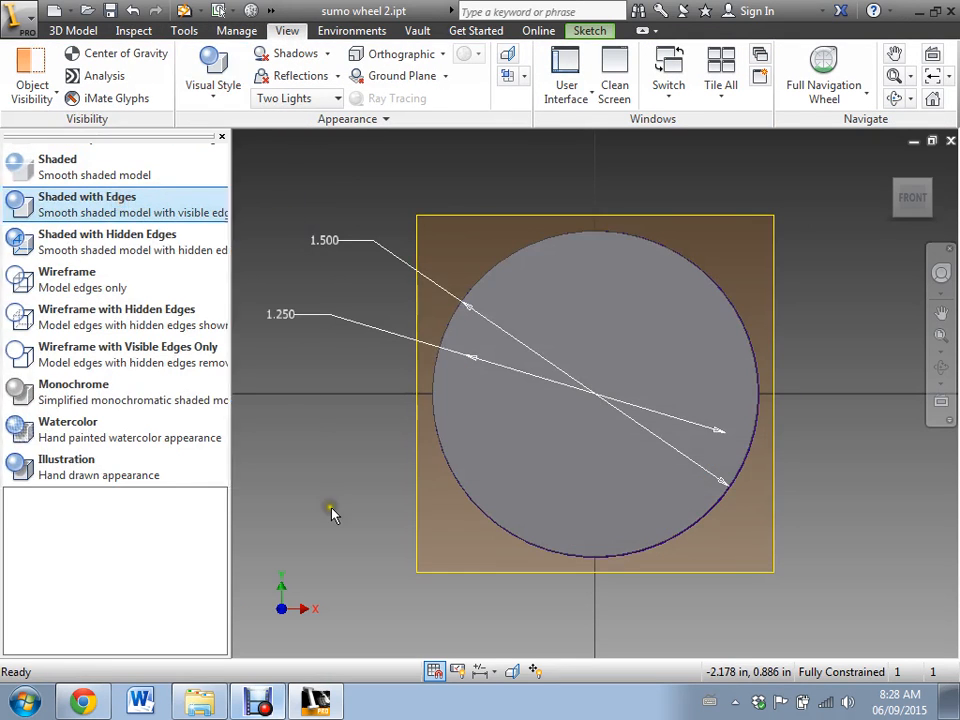
left_click(333, 514)
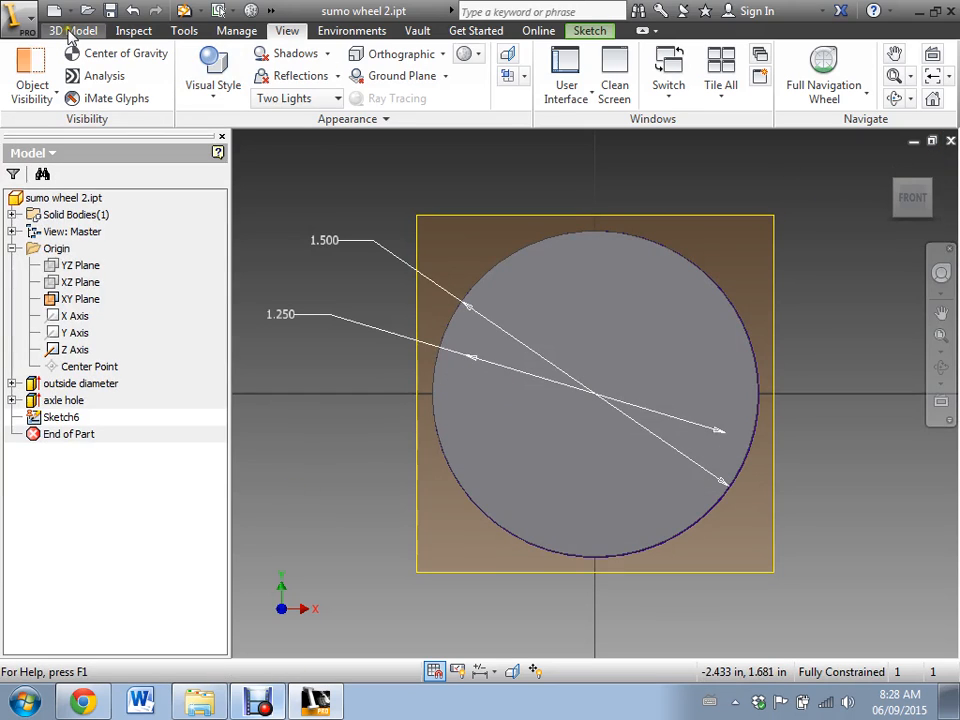
left_click(600, 30)
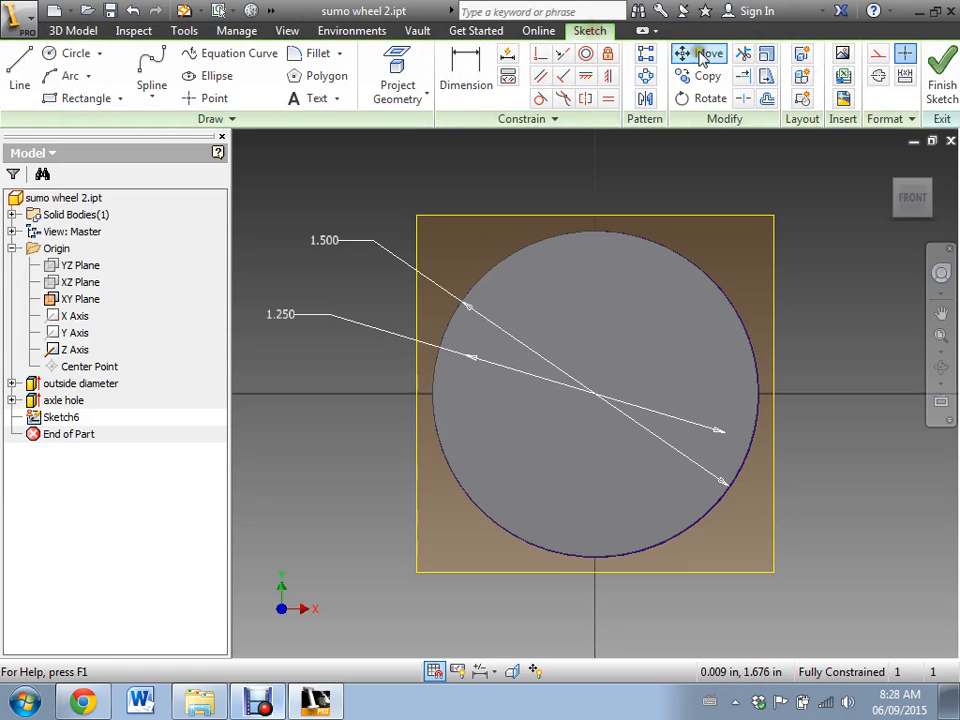
left_click(942, 85)
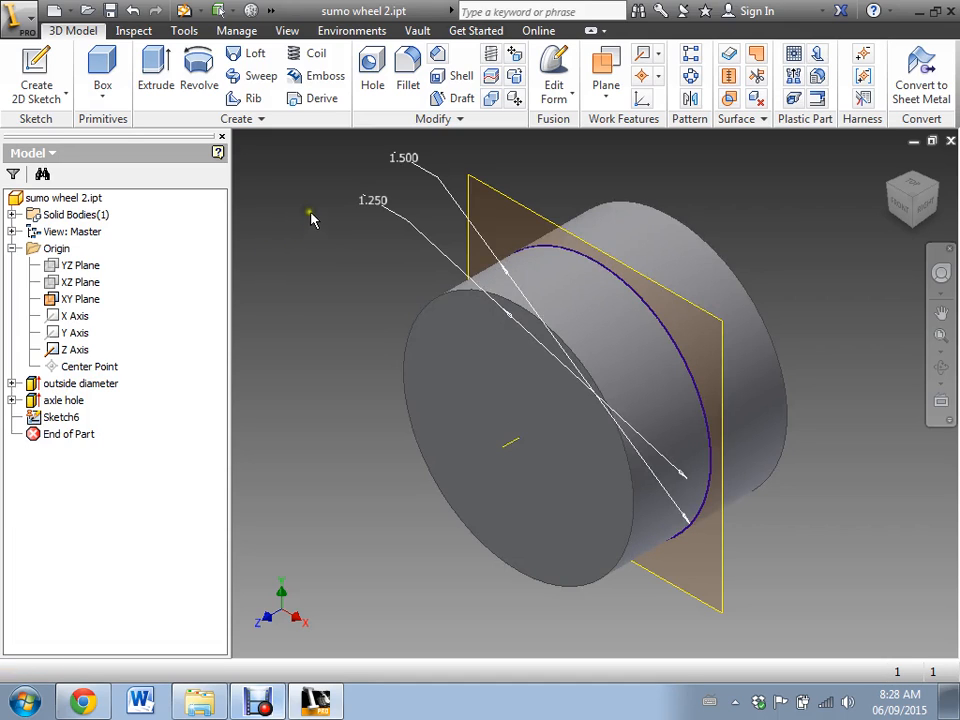
Set up an Extrude cut using the ring between the two concentric circles as its profile
left_click(55, 421)
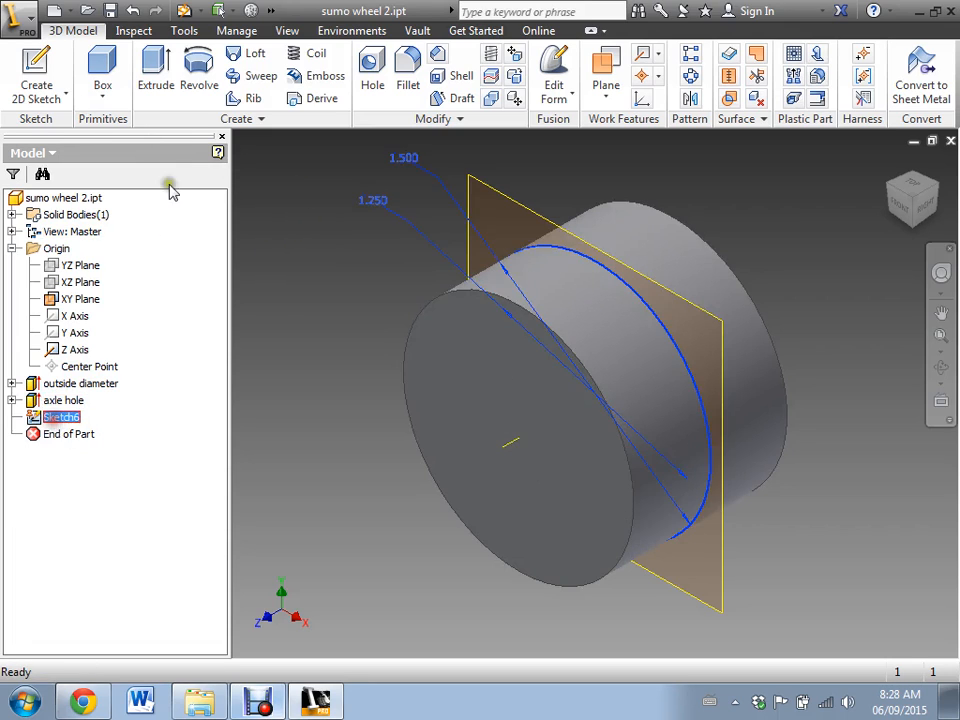
left_click(155, 70)
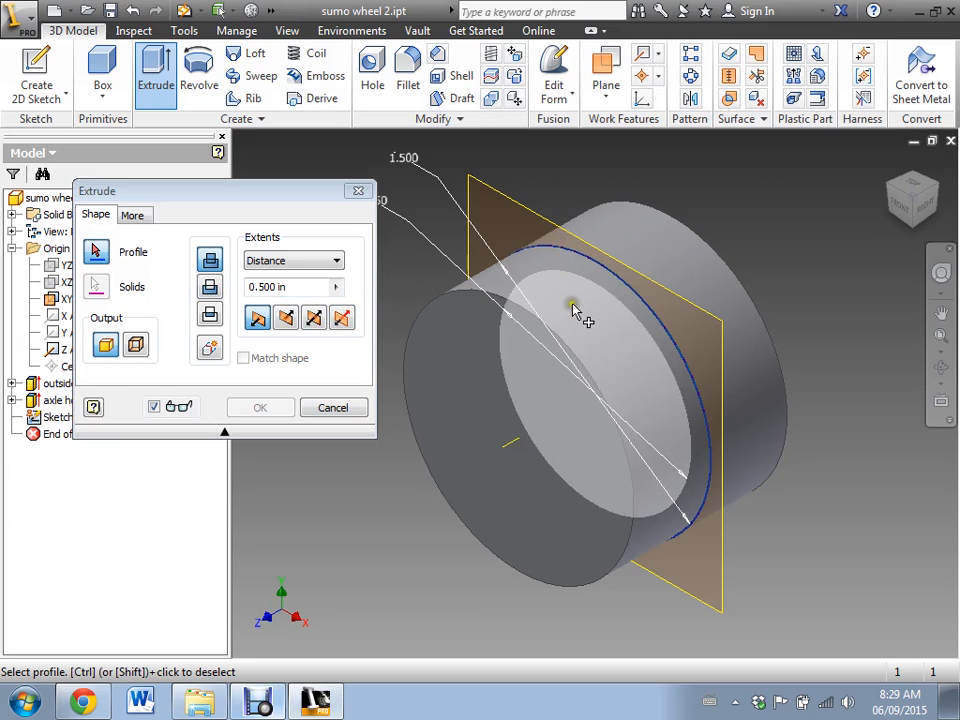
left_click(538, 262)
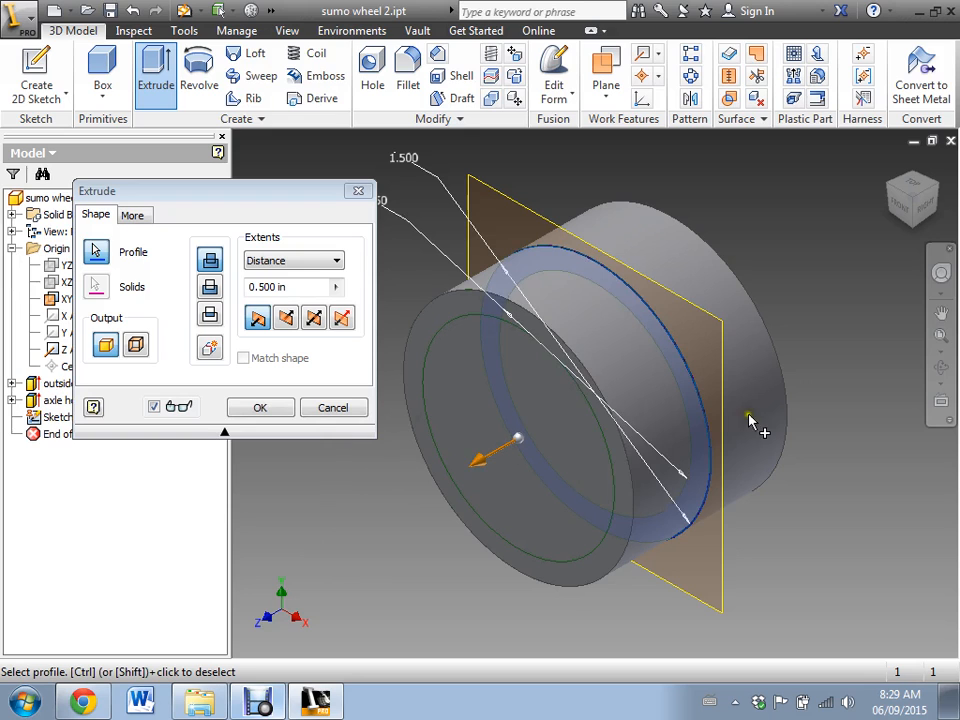
middle_click_drag(817, 473, 842, 446)
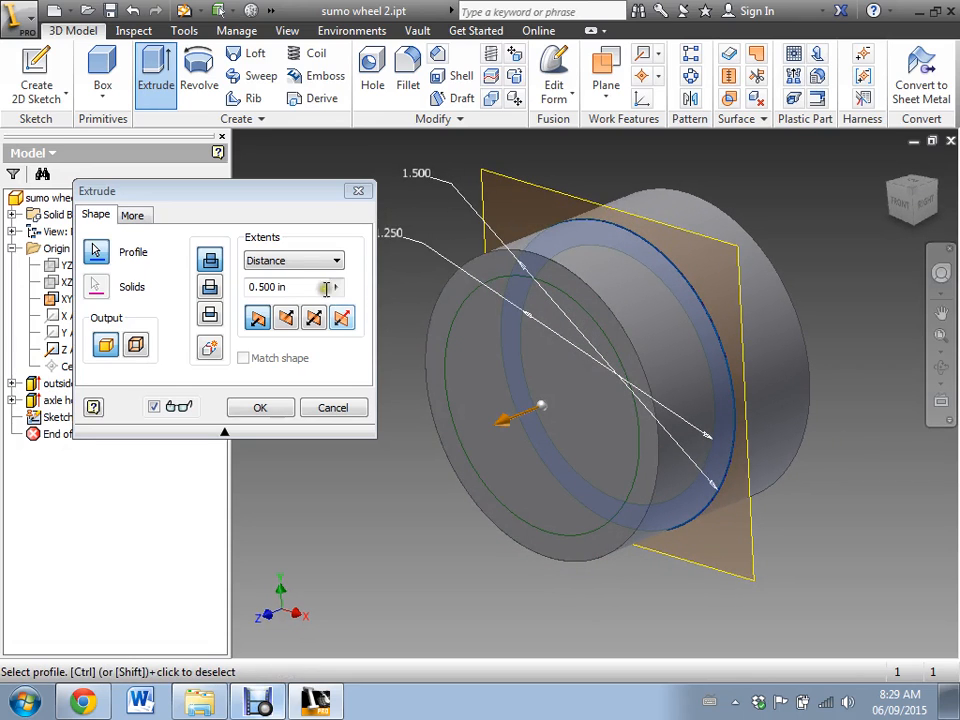
left_click(210, 287)
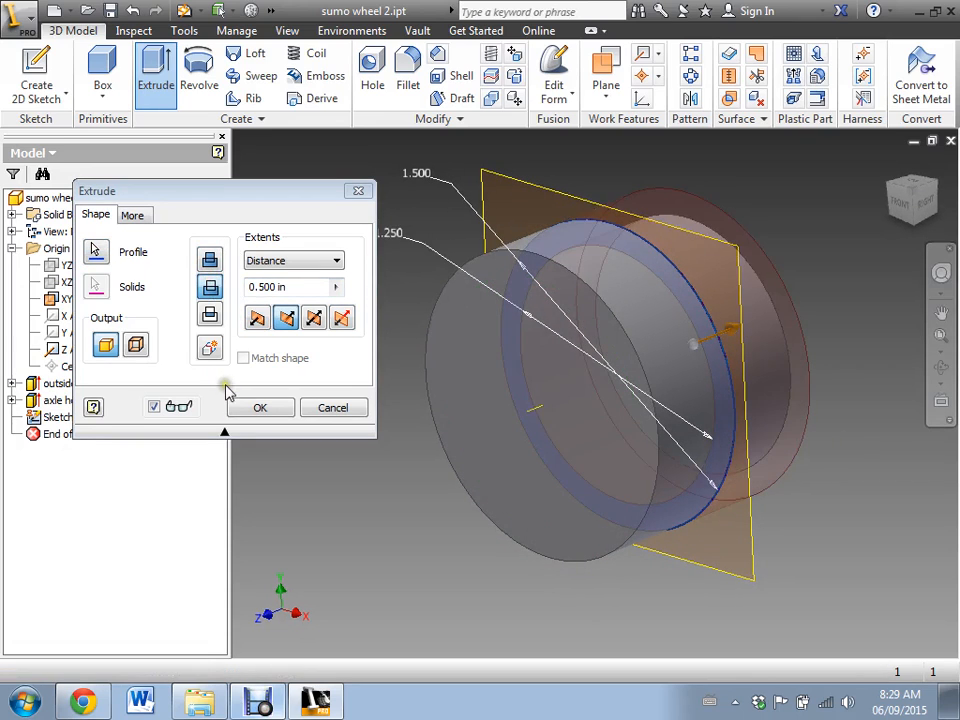
middle_click_drag(828, 446, 792, 450, "shift")
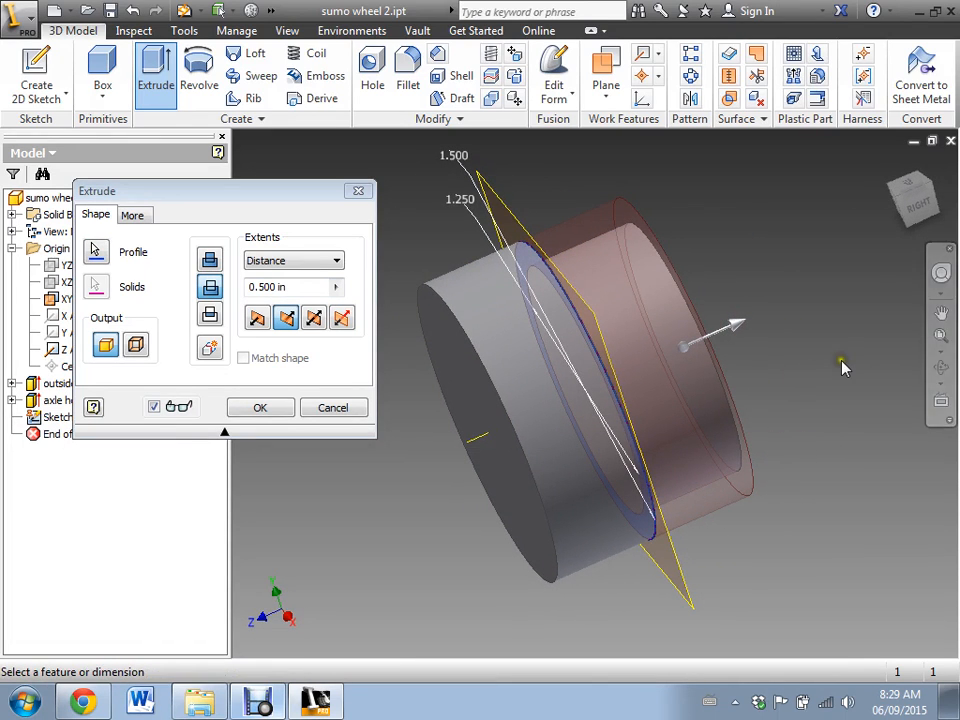
Make the ring cut symmetric about the sketch plane with a total distance of 0.75 in and create it
left_click(315, 318)
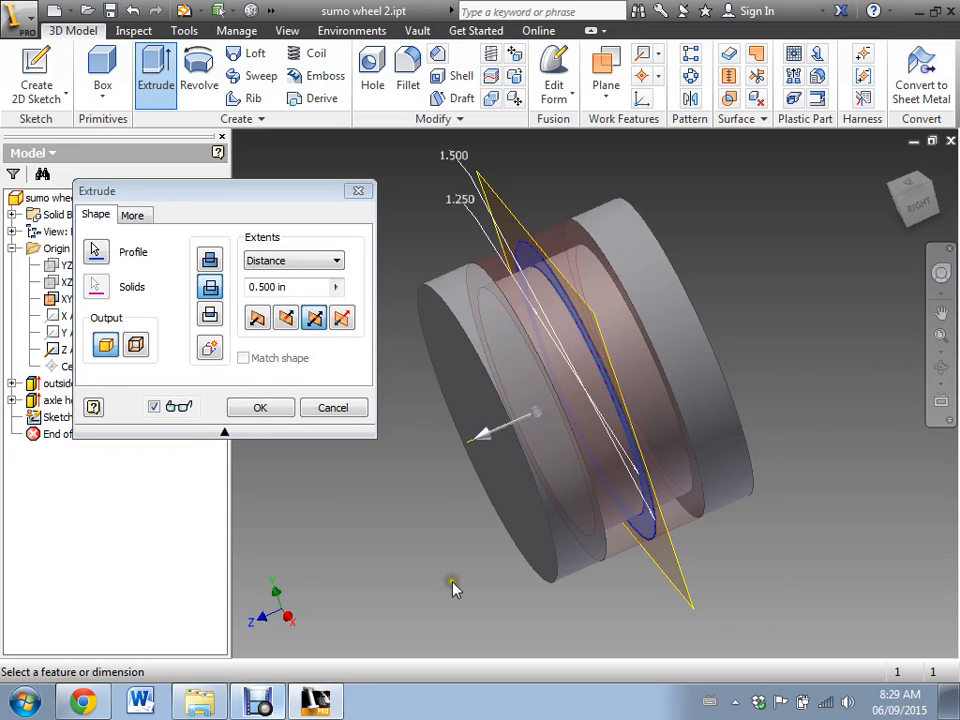
left_click(470, 439)
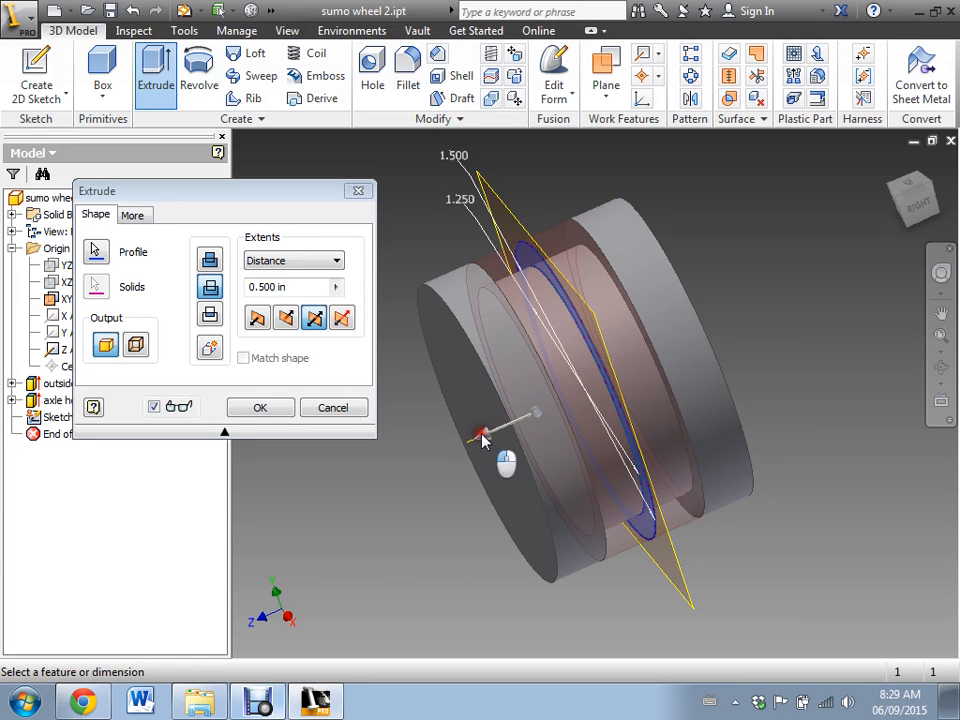
left_click_drag(474, 440, 456, 445)
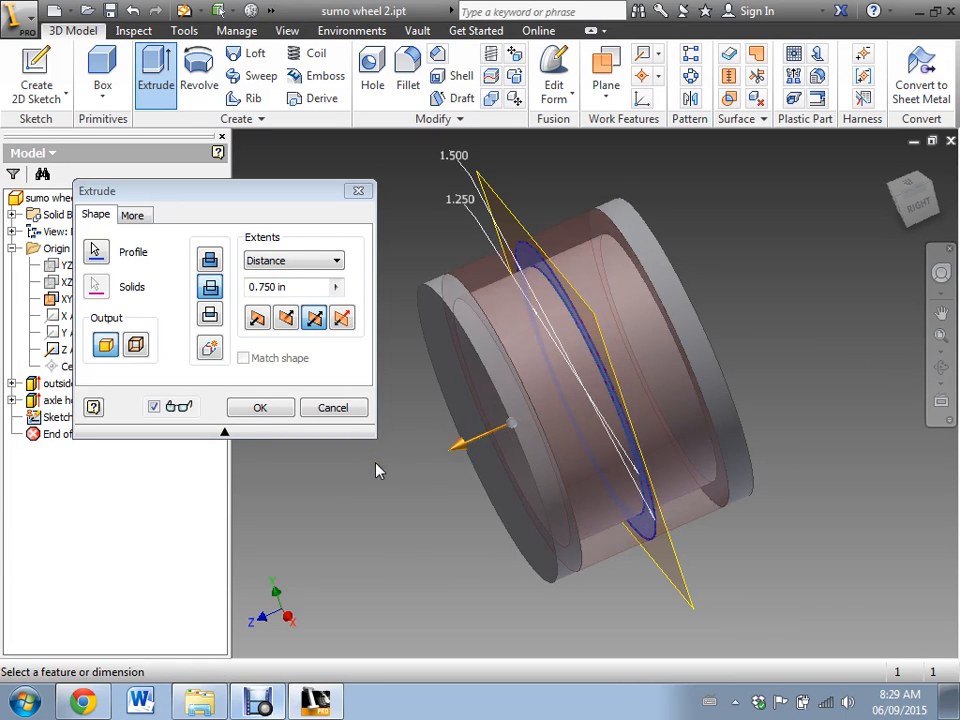
left_click(407, 566)
middle_click_drag(394, 476, 433, 471, "shift")
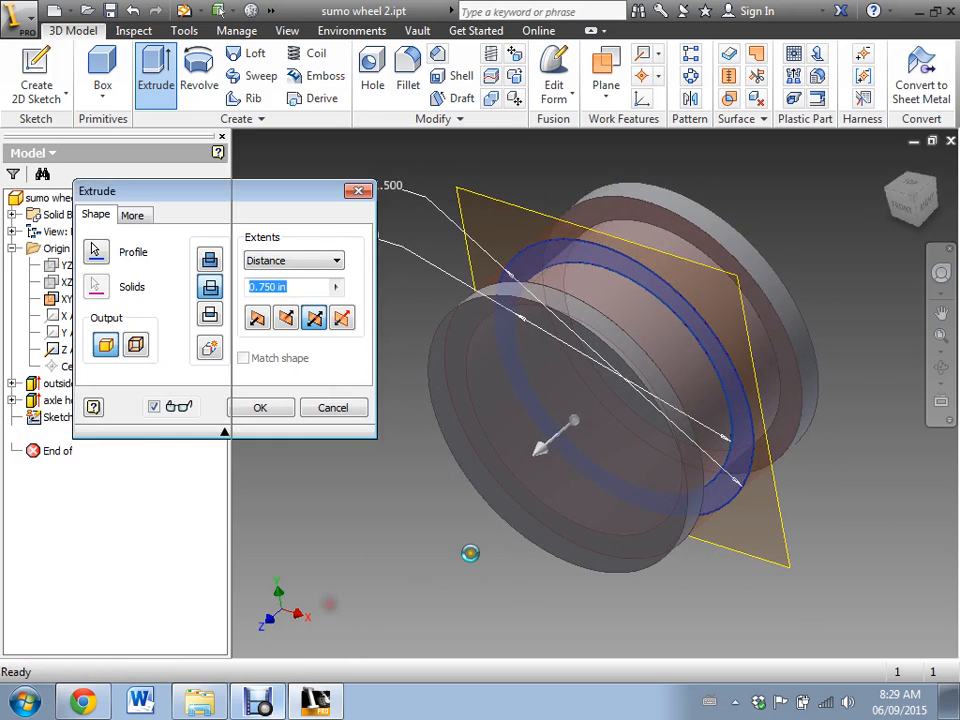
key("Return")
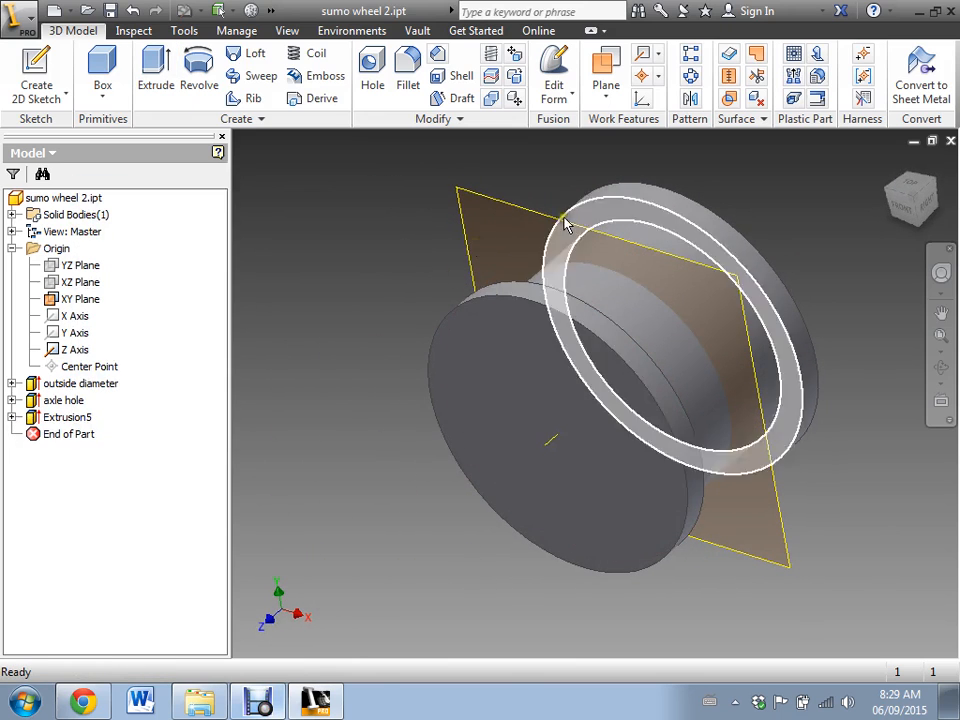
Hide the XY Plane running through the middle of the wheel
left_click(50, 300)
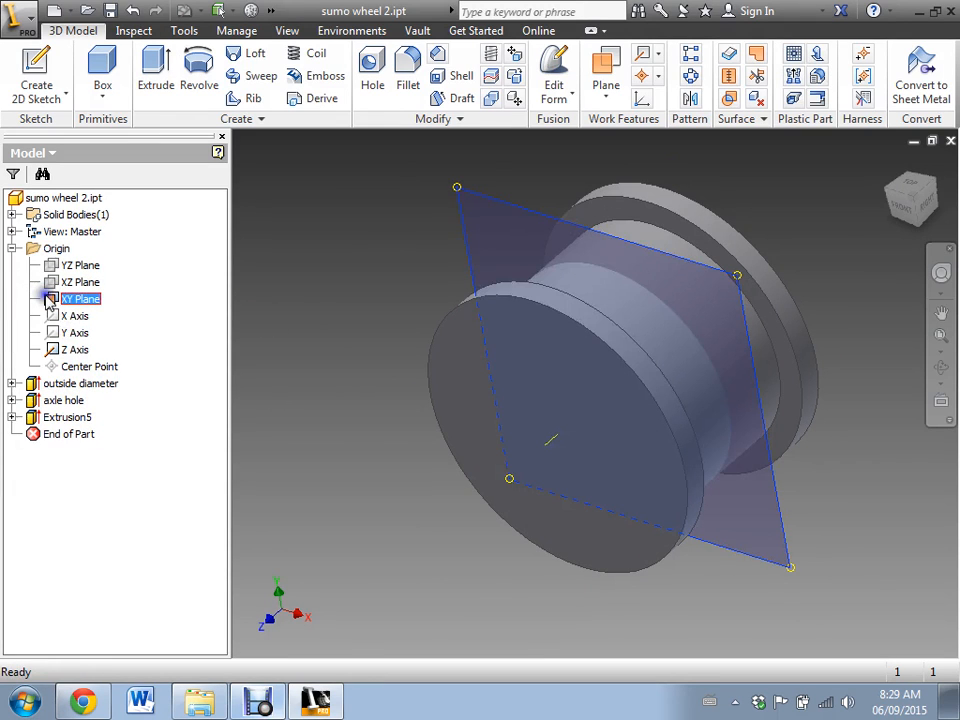
left_click(99, 396)
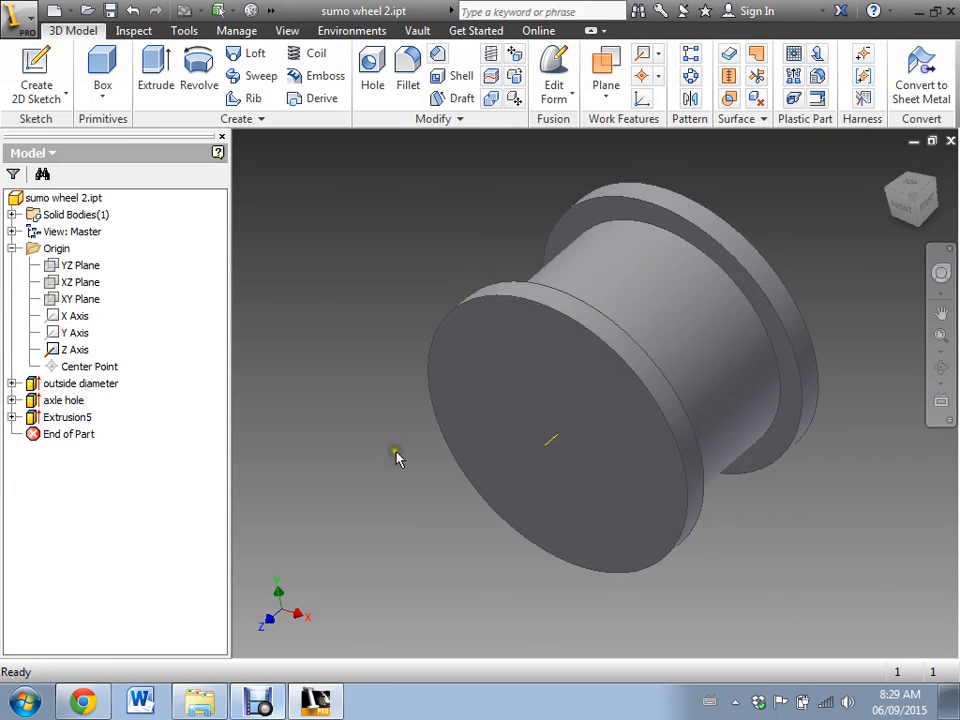
left_click(364, 461)
Sketch a circle about 1.075 in in diameter centred on the wheel's solid end face and finish the sketch
mouse_move(300, 364)
middle_mouse_down("shift")
mouse_move(296, 326)
mouse_move(261, 328)
mouse_move(262, 371)
mouse_move(300, 371)
middle_mouse_up("shift")
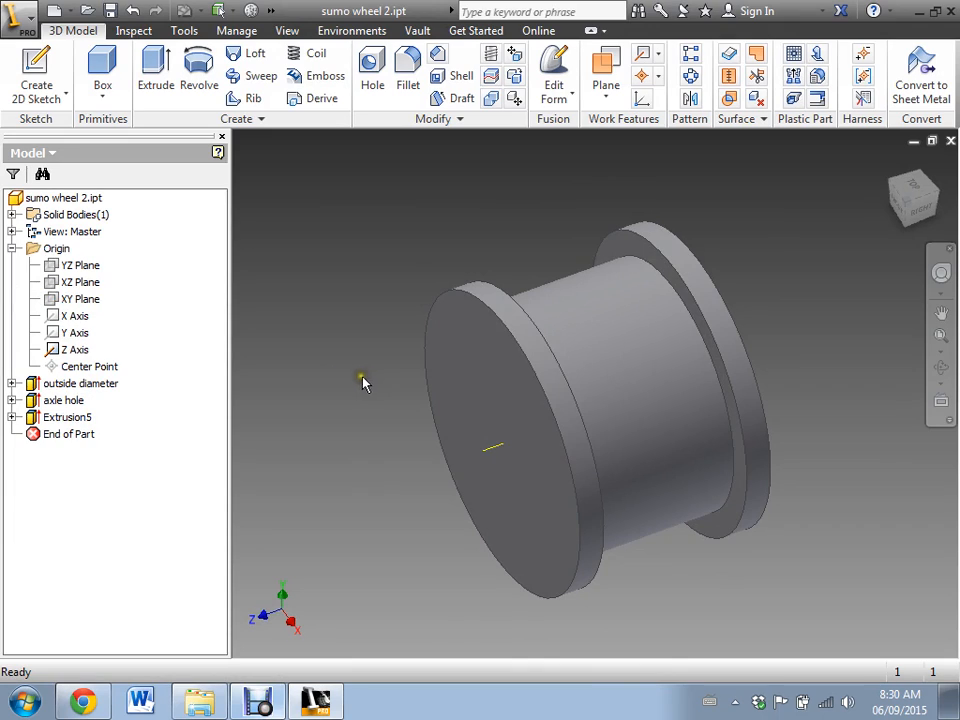
left_click(509, 420)
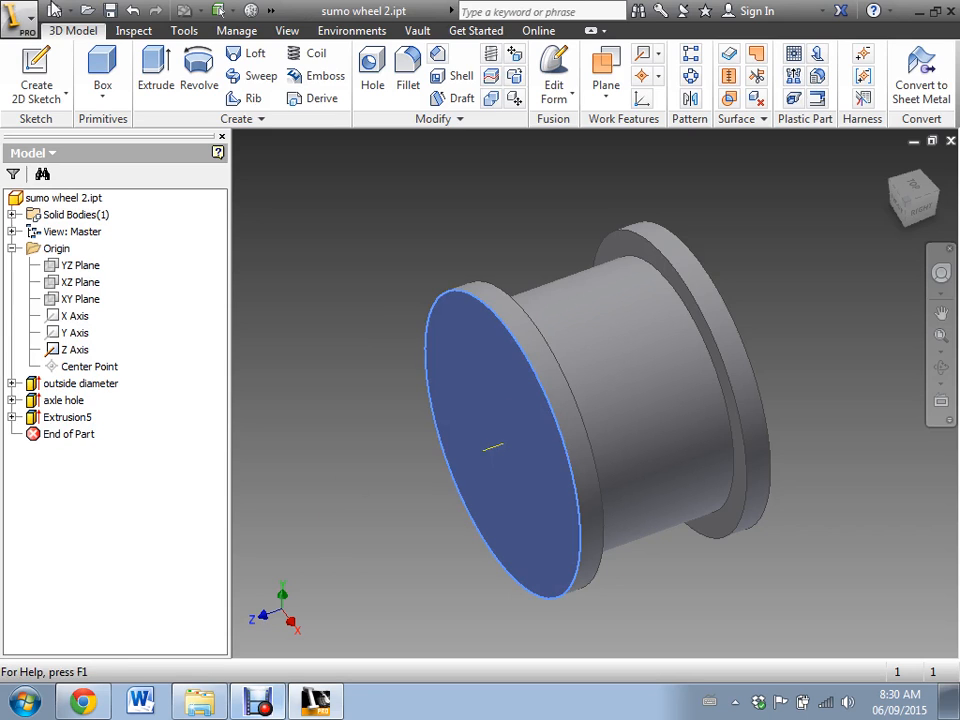
left_click(35, 65)
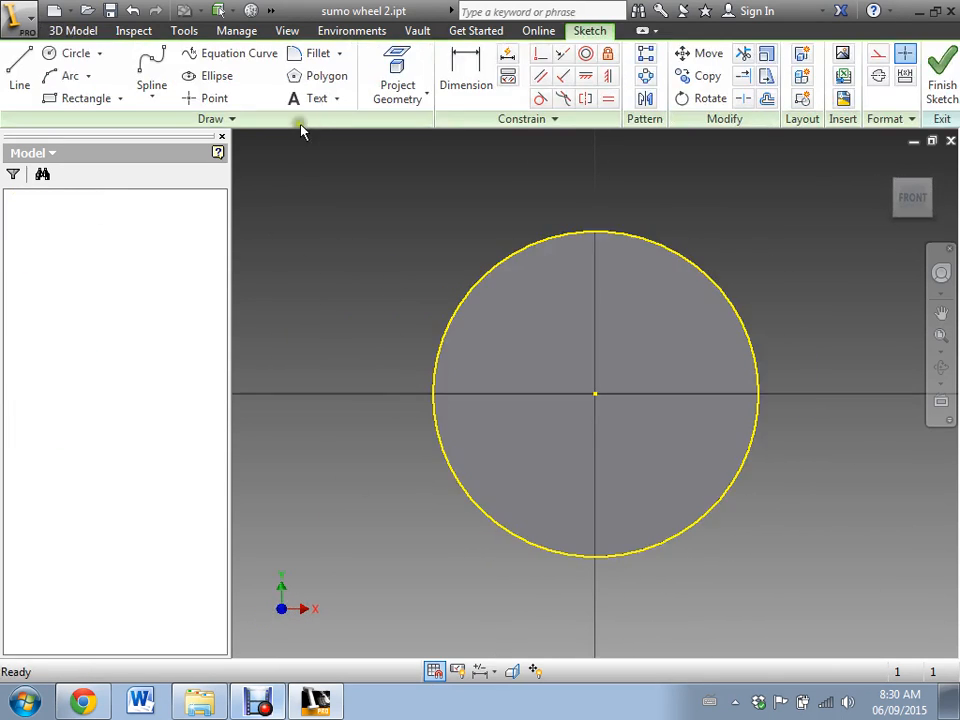
left_click(64, 51)
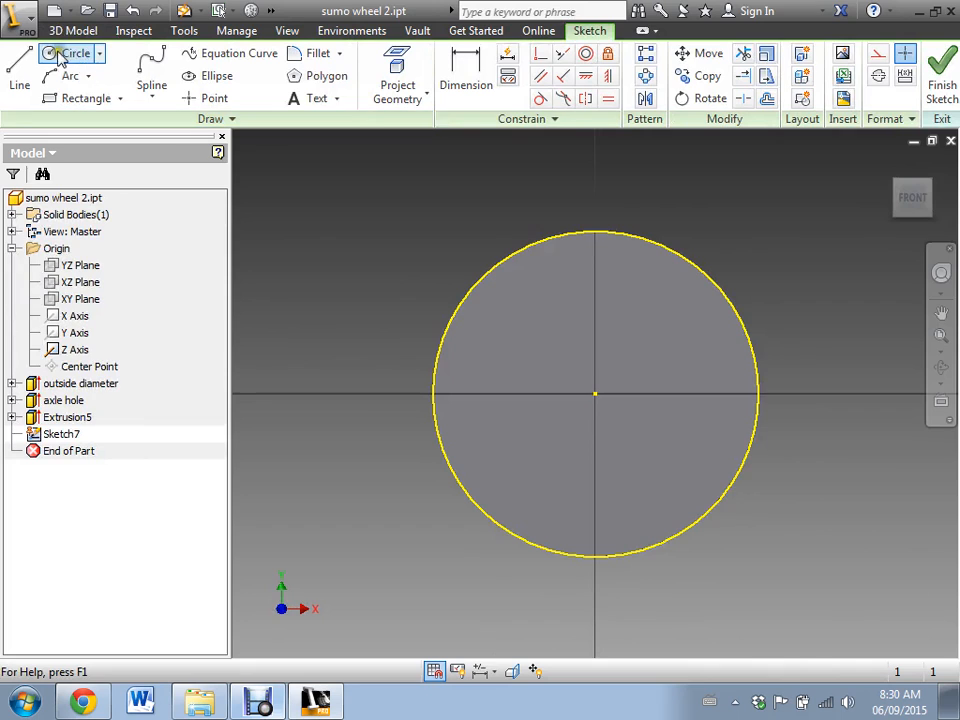
left_click(595, 393)
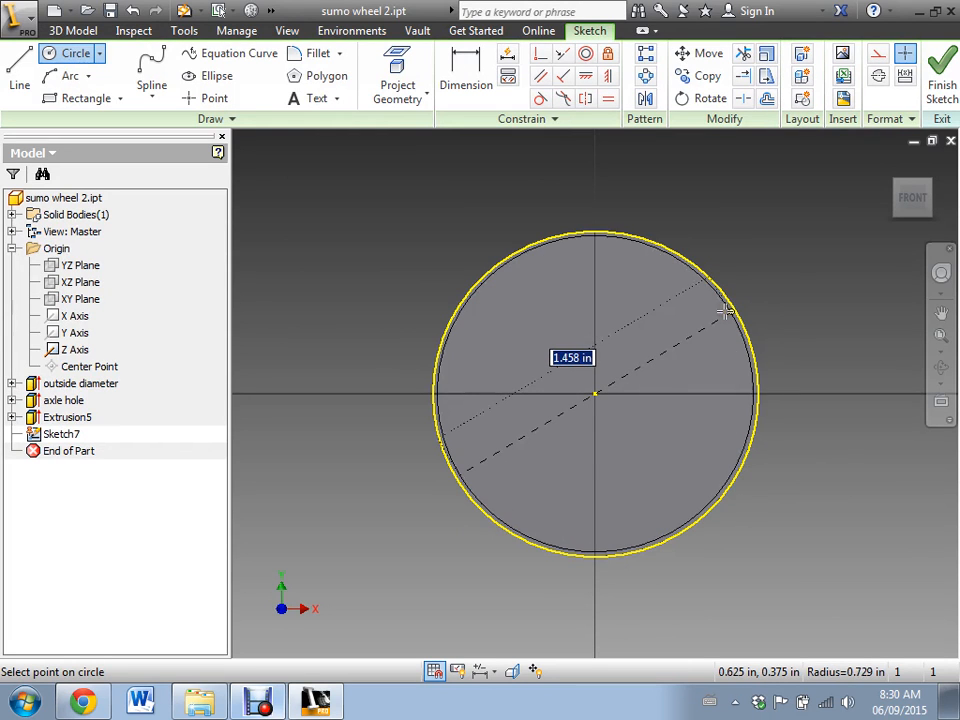
middle_click_drag(725, 313, 670, 340, "shift")
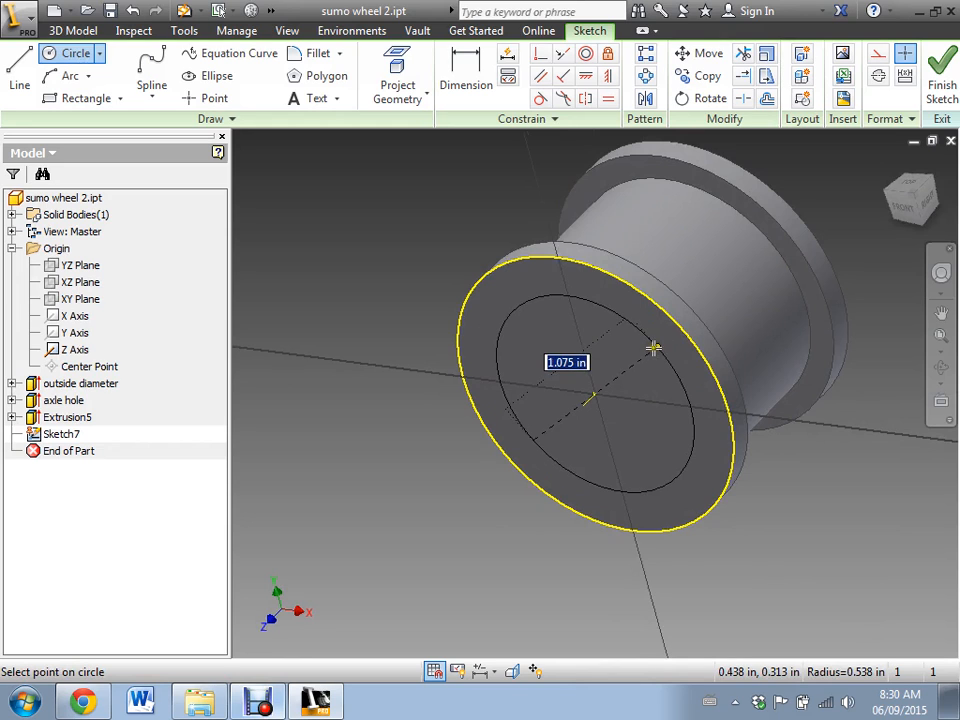
left_click(652, 347)
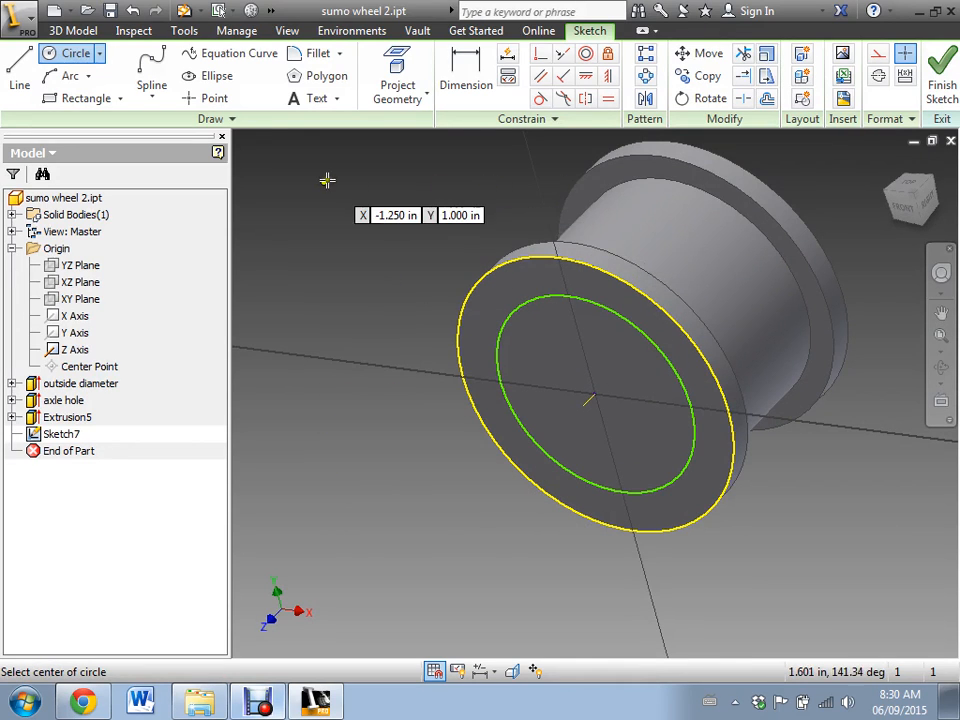
left_click(942, 92)
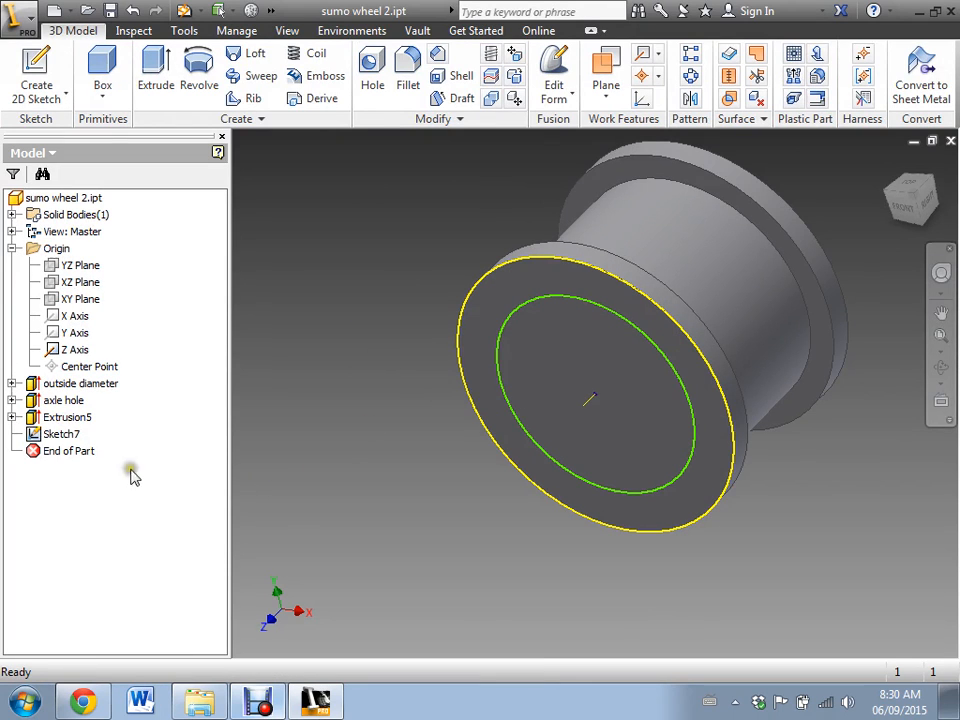
Set up an Extrude cut of the inner circle into the wheel with a depth of 0.4375 in
left_click(62, 434)
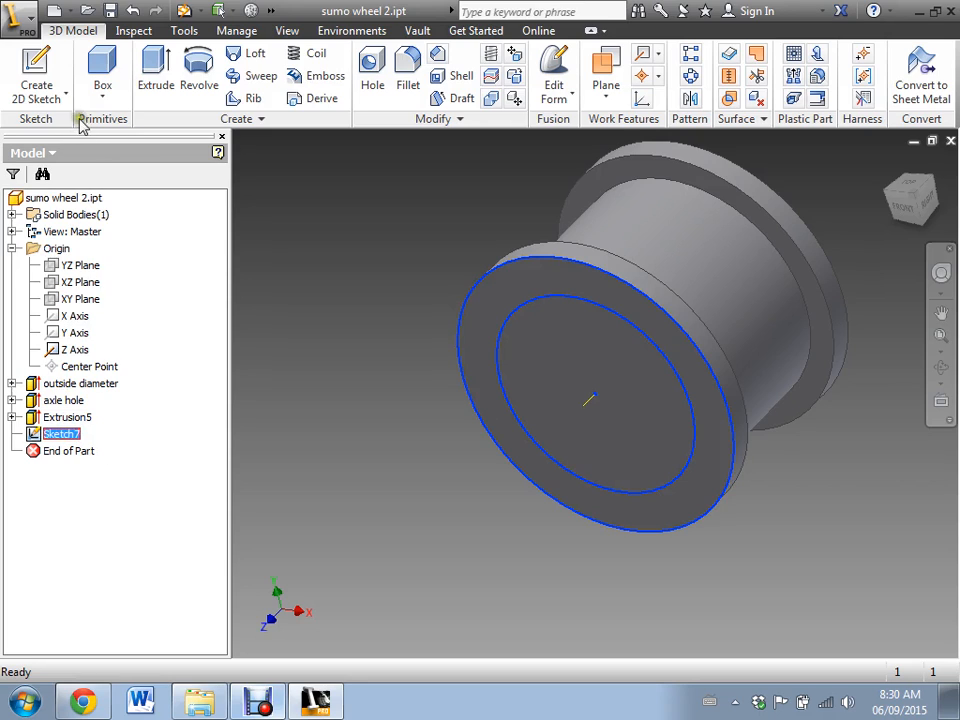
left_click(155, 65)
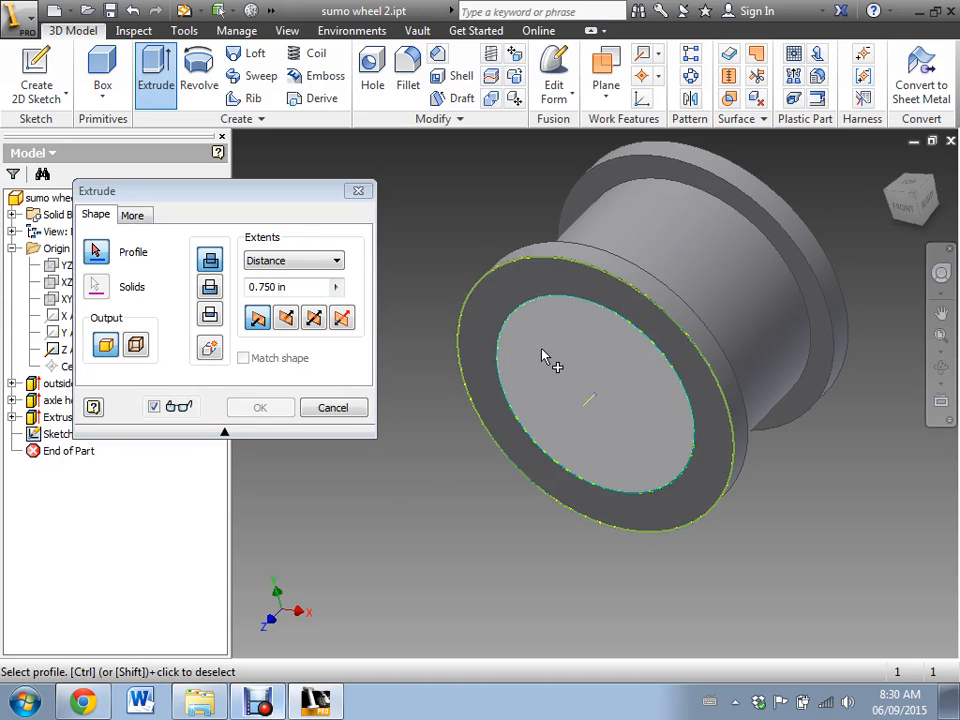
left_click(541, 355)
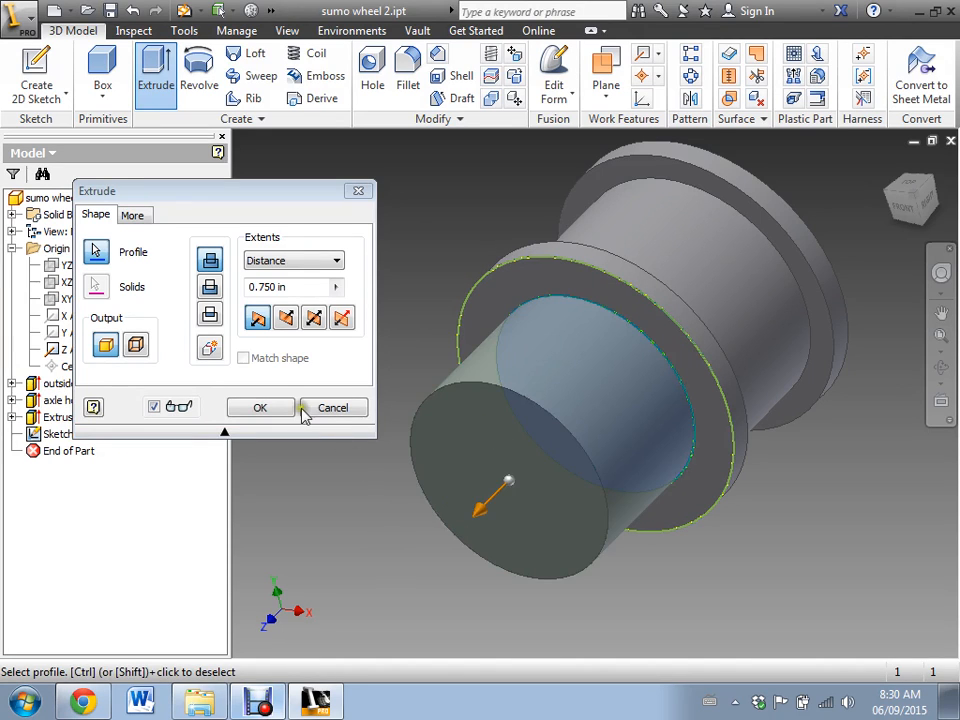
left_click(210, 288)
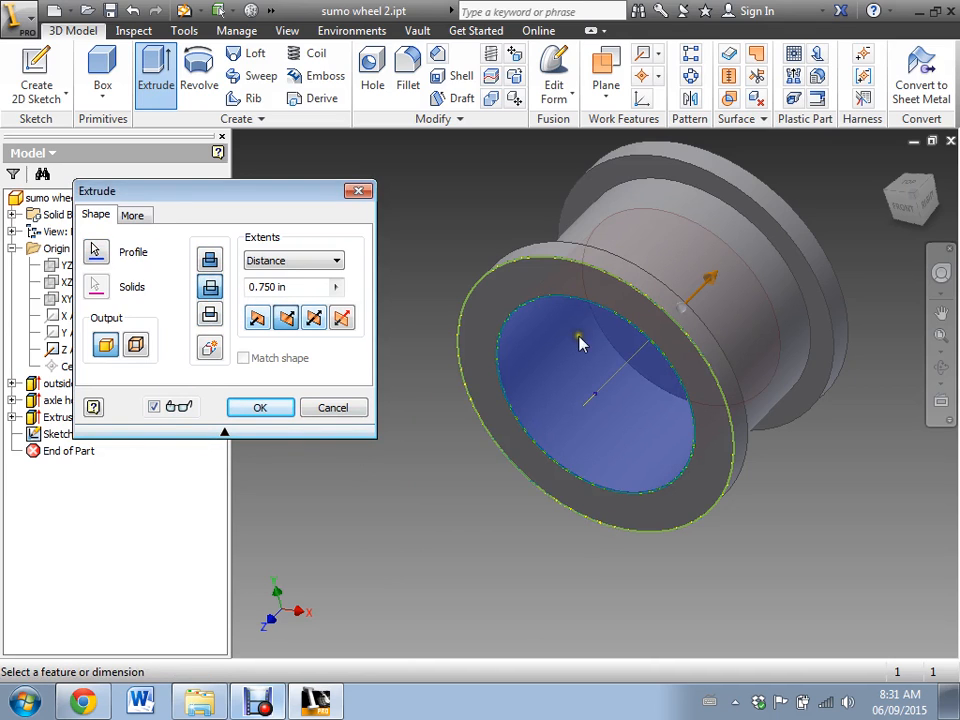
middle_click_drag(514, 501, 527, 463, "shift")
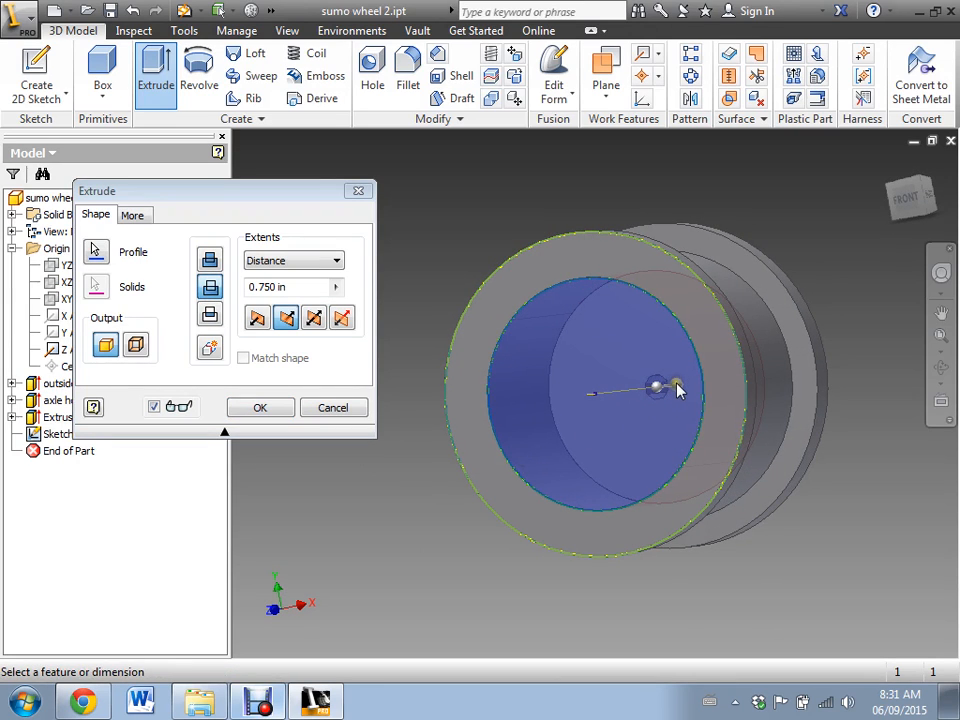
left_click_drag(681, 392, 646, 390)
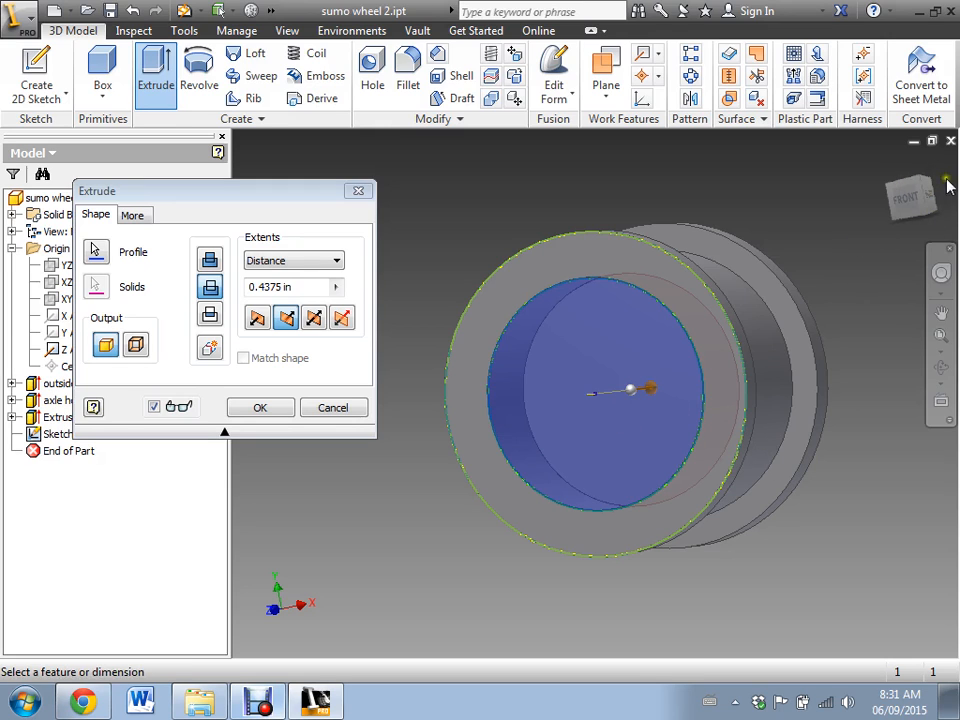
Set the visual style to Wireframe and examine the cut's depth against the axle hole from the Right view
middle_click_drag(876, 300, 821, 300, "shift")
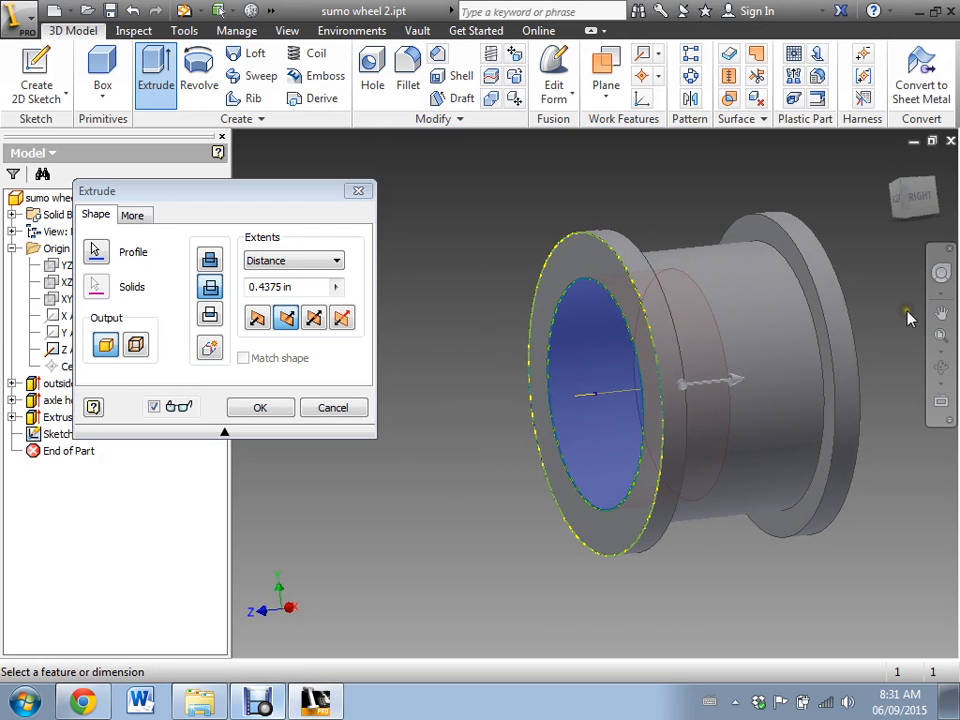
left_click(286, 30)
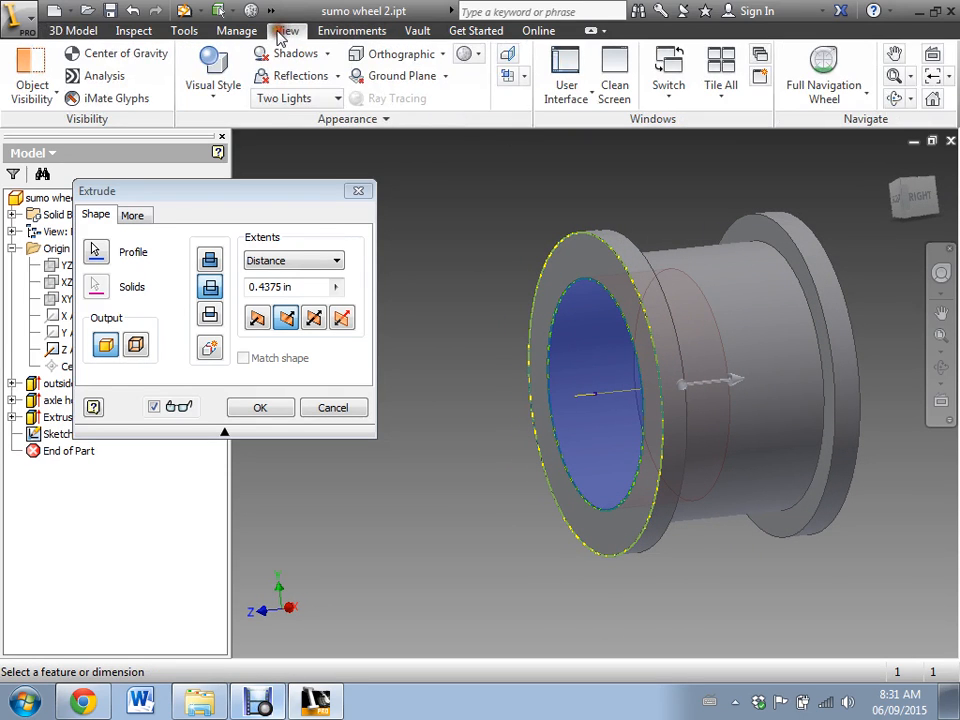
left_click(210, 92)
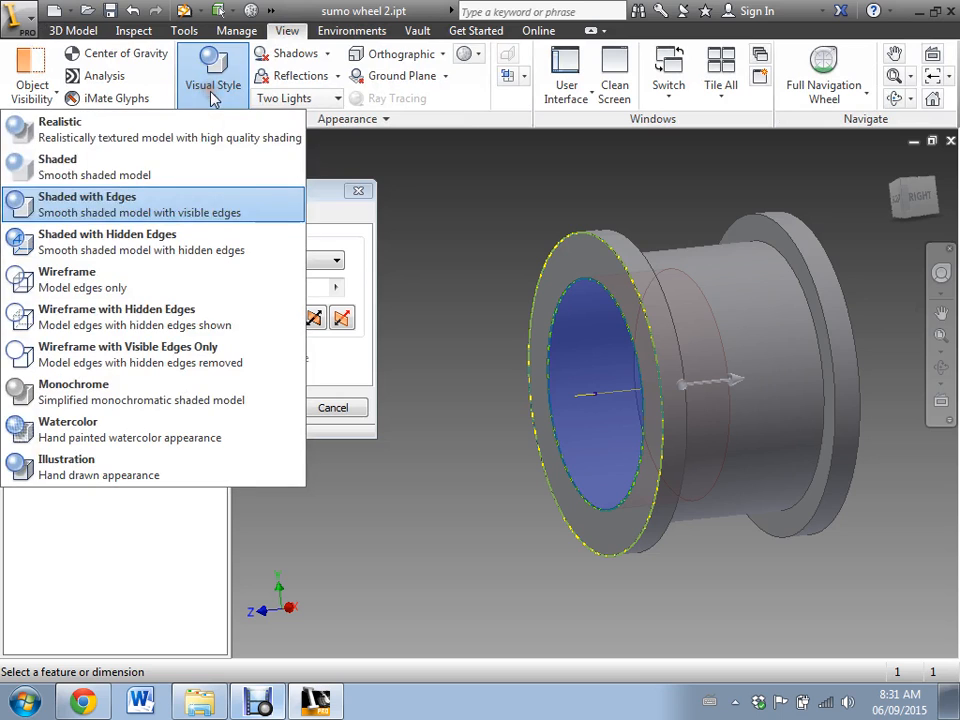
left_click(78, 280)
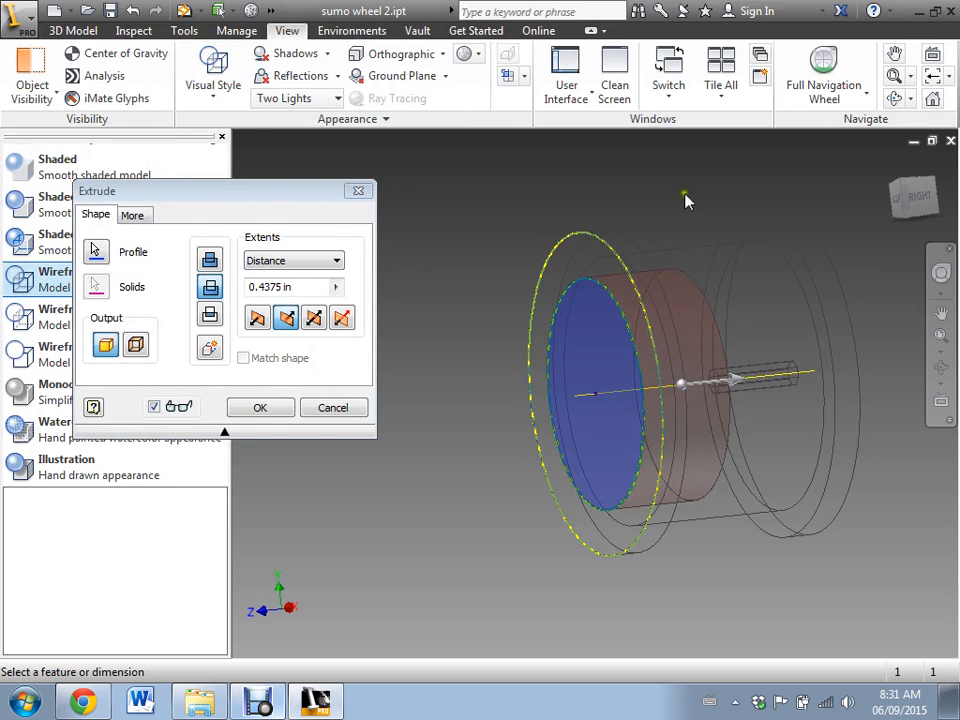
left_click(922, 202)
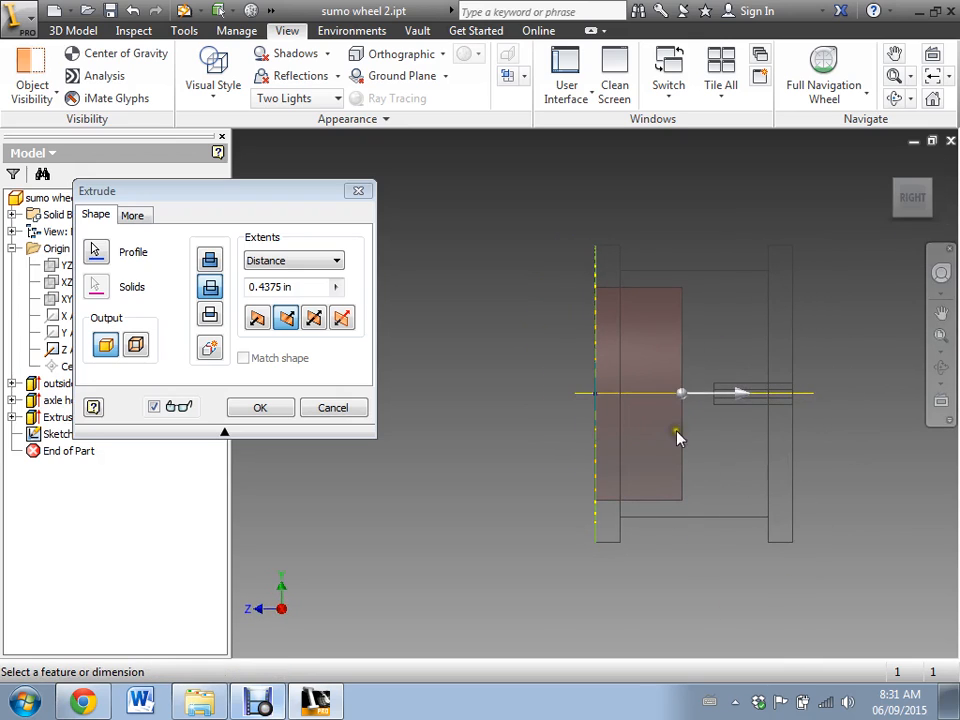
middle_click_drag(703, 375, 618, 360)
scroll(624, 420, "up", 3)
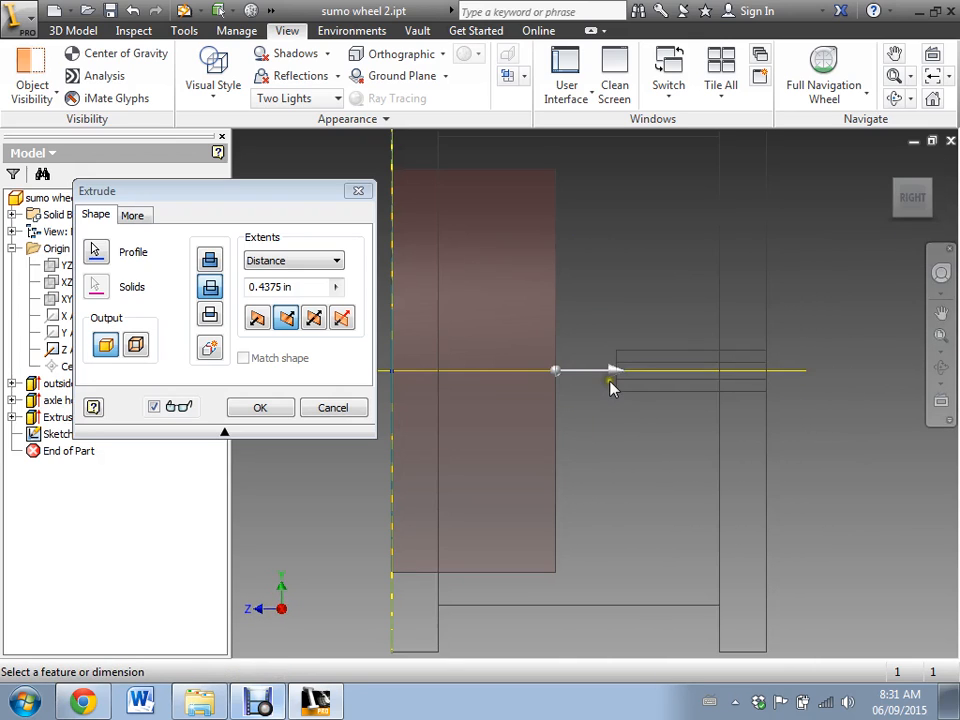
left_click_drag(554, 372, 633, 374)
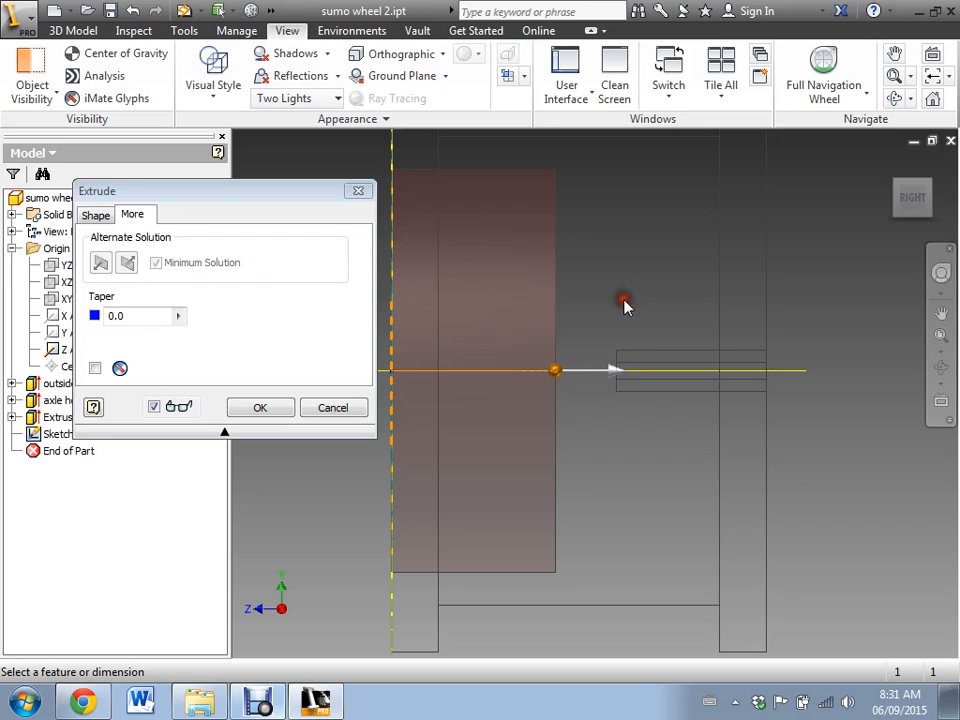
left_click(568, 375)
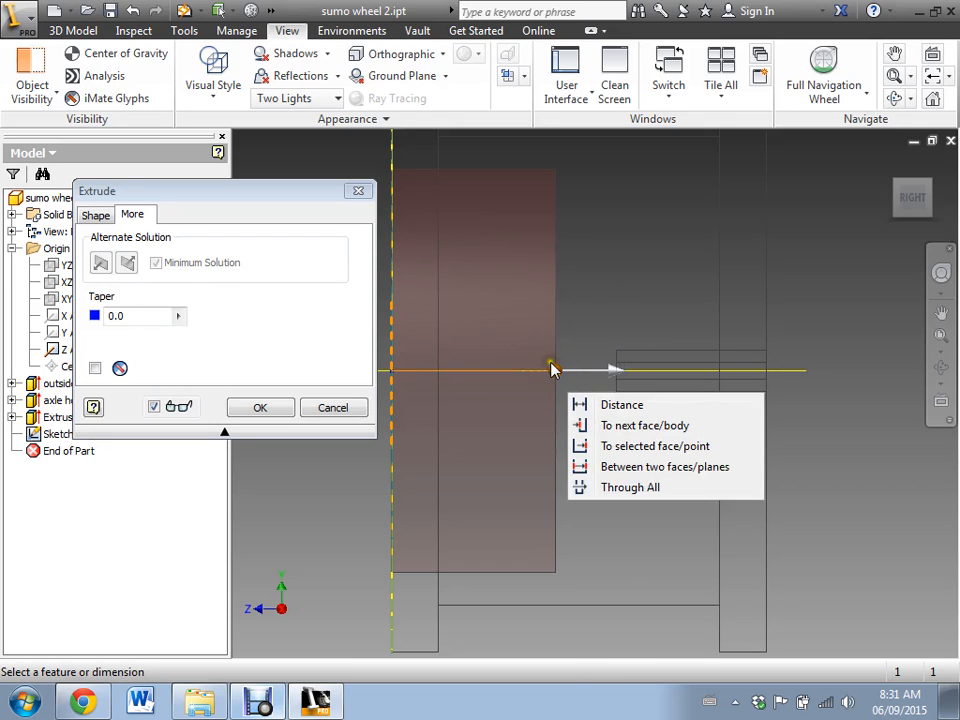
left_click(598, 383)
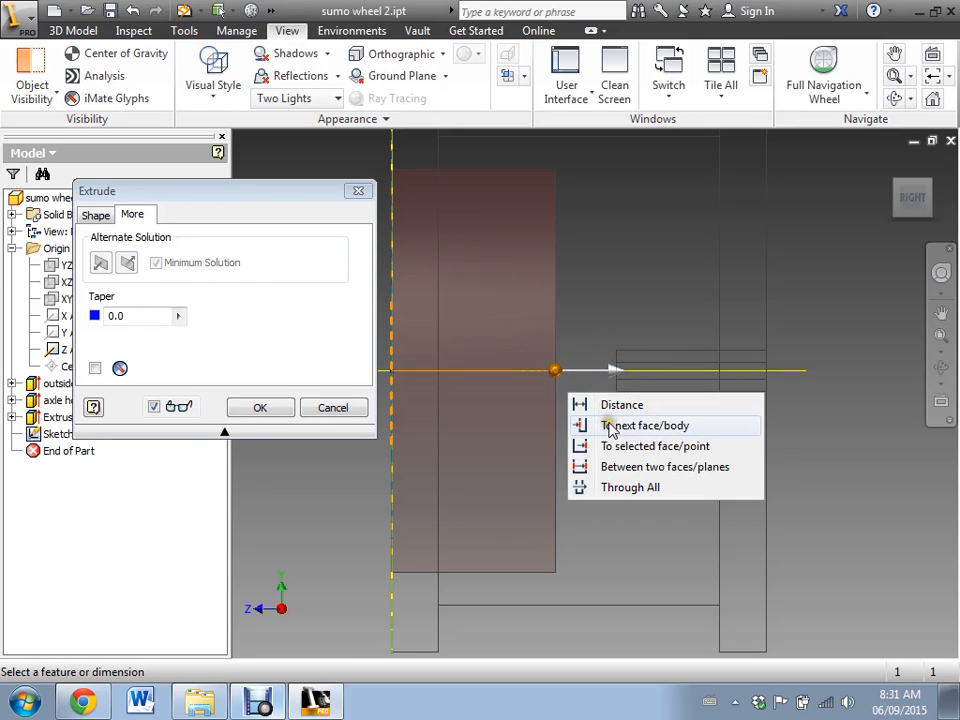
left_click(585, 404)
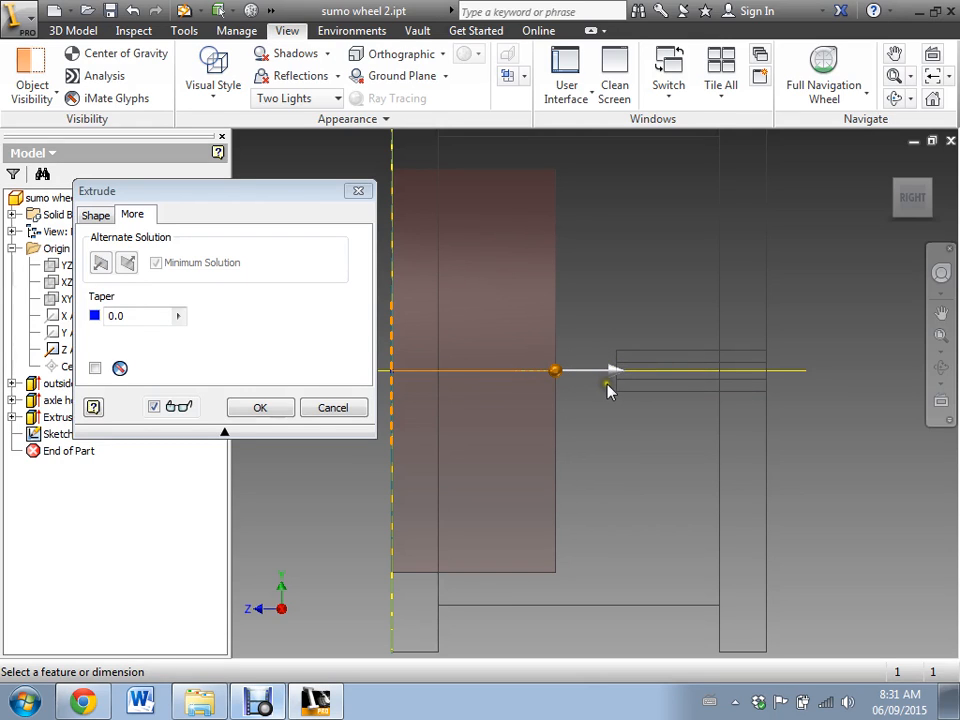
left_click(708, 450)
Adjust the cut's depth directly on the model, keeping it short of the axle hole, and create the recess
middle_click_drag(533, 321, 512, 285)
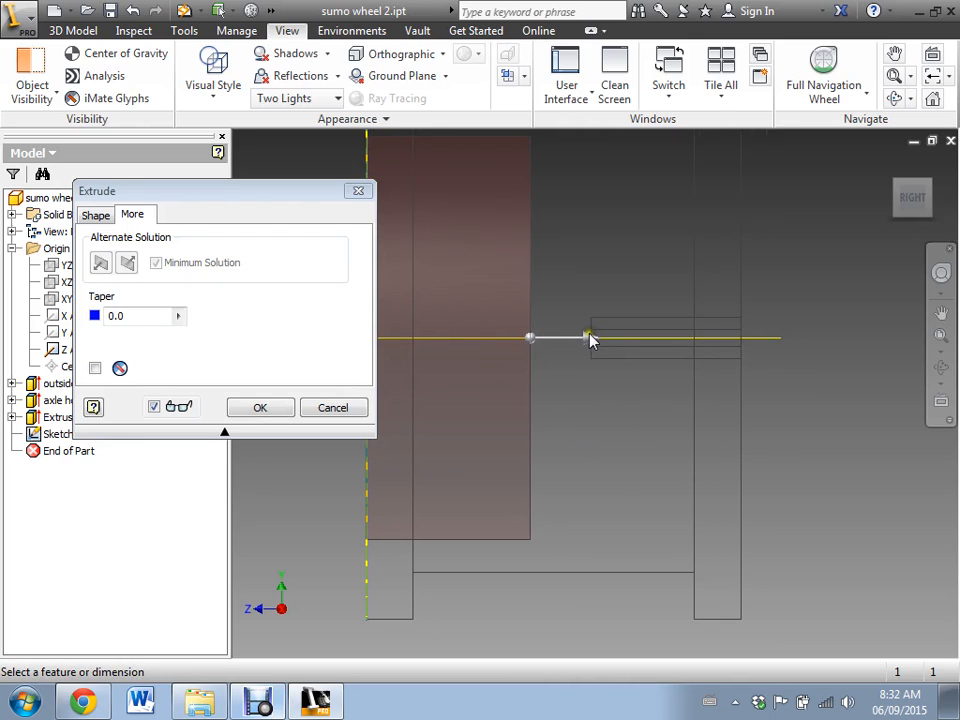
left_click(588, 339)
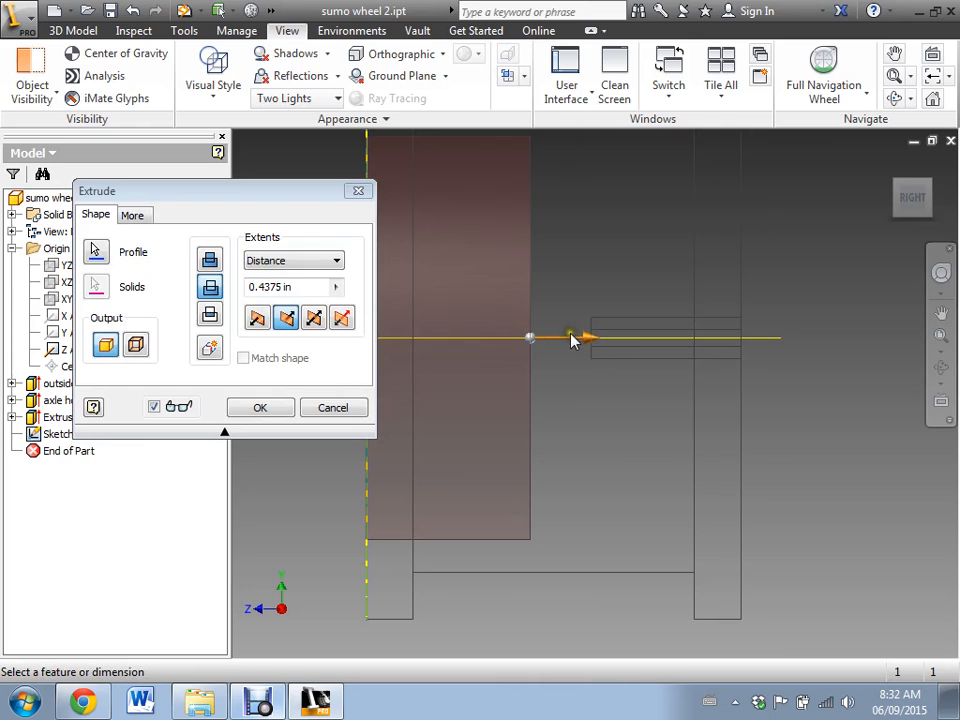
mouse_move(571, 341)
left_mouse_down()
mouse_move(553, 336)
mouse_move(574, 340)
left_mouse_up()
key("Return")
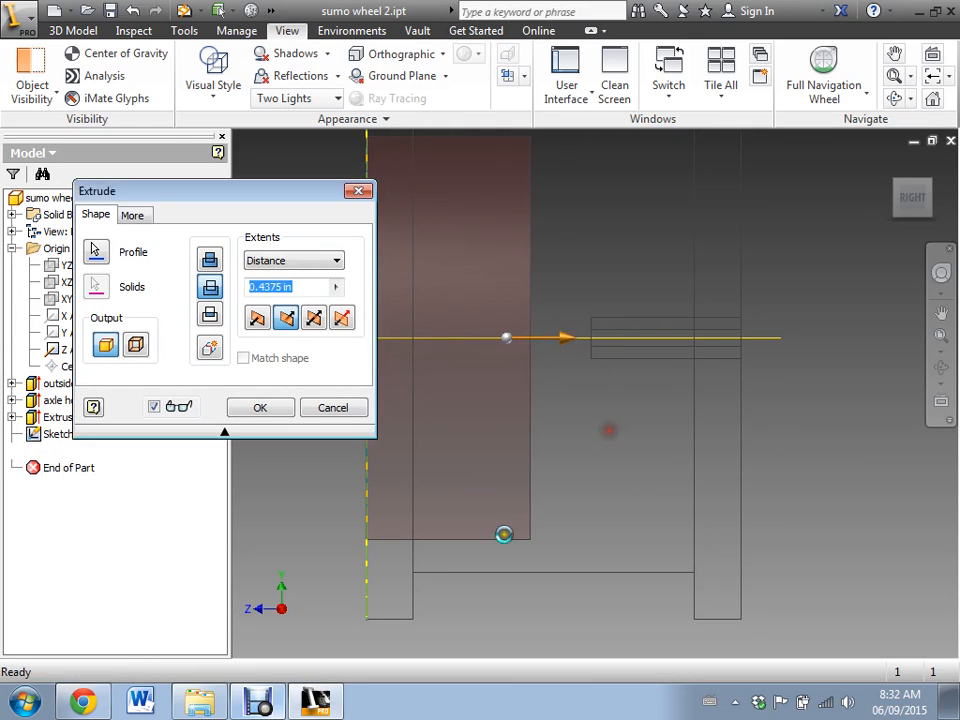
Set the visual style to Shaded with Edges and inspect the recess in the wheel's end face
mouse_move(323, 393)
middle_mouse_down("shift")
mouse_move(390, 381)
mouse_move(377, 407)
mouse_move(288, 207)
middle_mouse_up("shift")
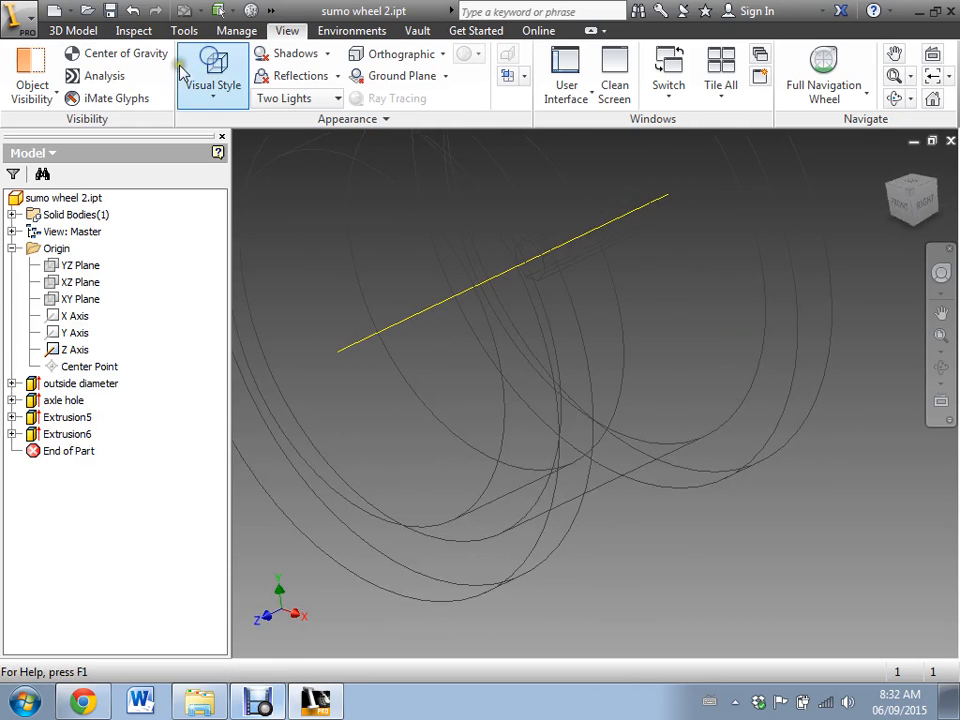
left_click(186, 70)
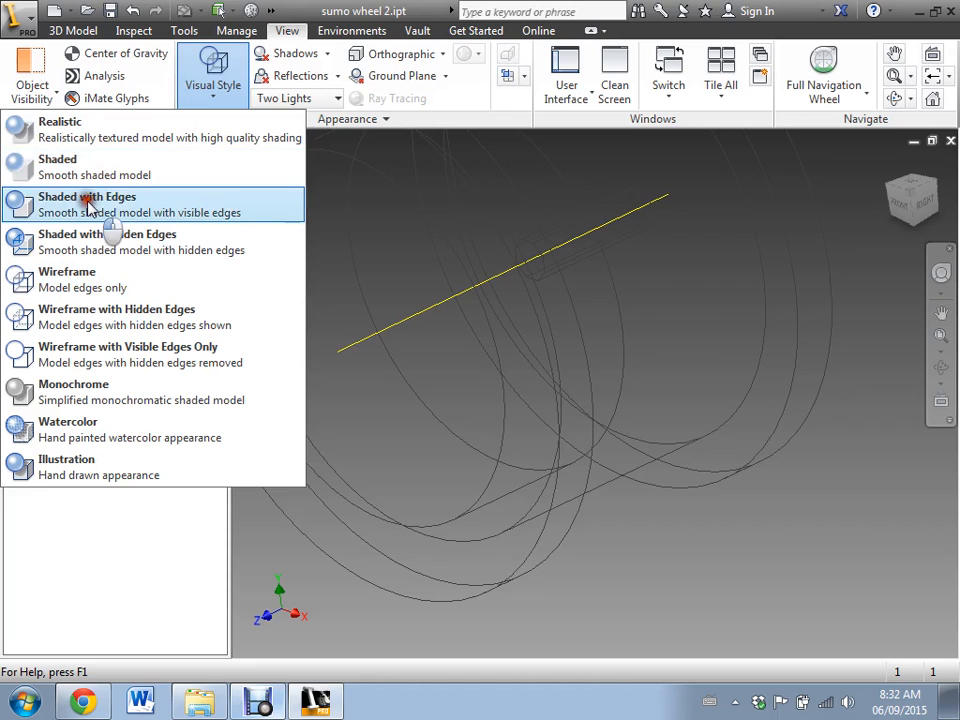
left_click(60, 205)
middle_click_drag(500, 310, 629, 295, "shift")
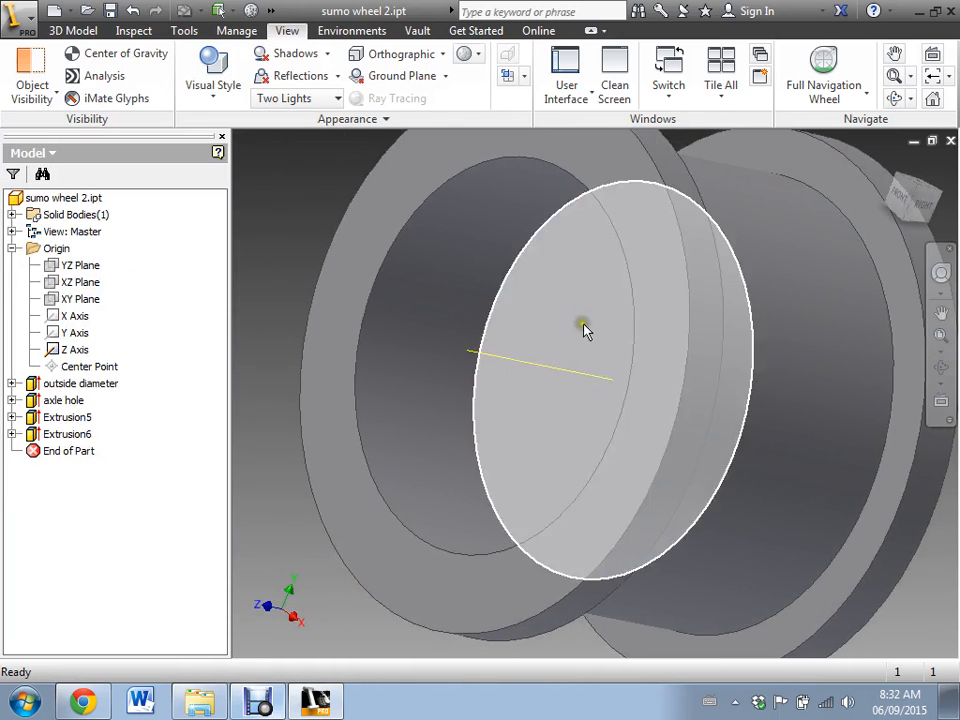
scroll(573, 334, "up", 8)
scroll(482, 346, "down", 3)
middle_click_drag(485, 346, 553, 332)
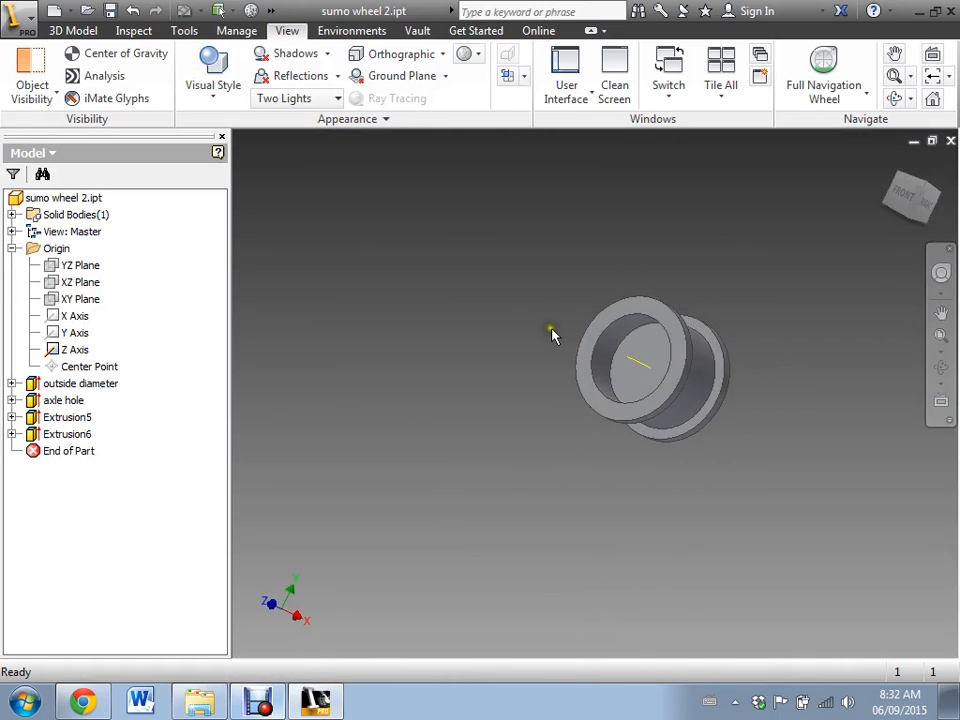
scroll(615, 345, "down", 5)
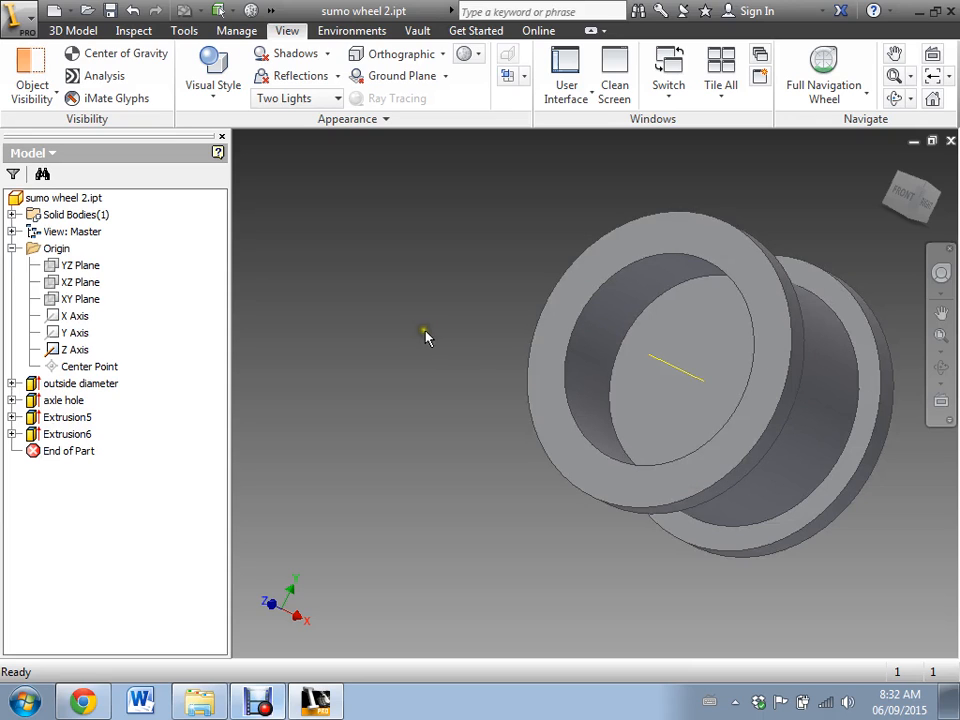
Open the circular recess's extrusion for editing and try a taper of 45 on the cut
left_click(585, 326)
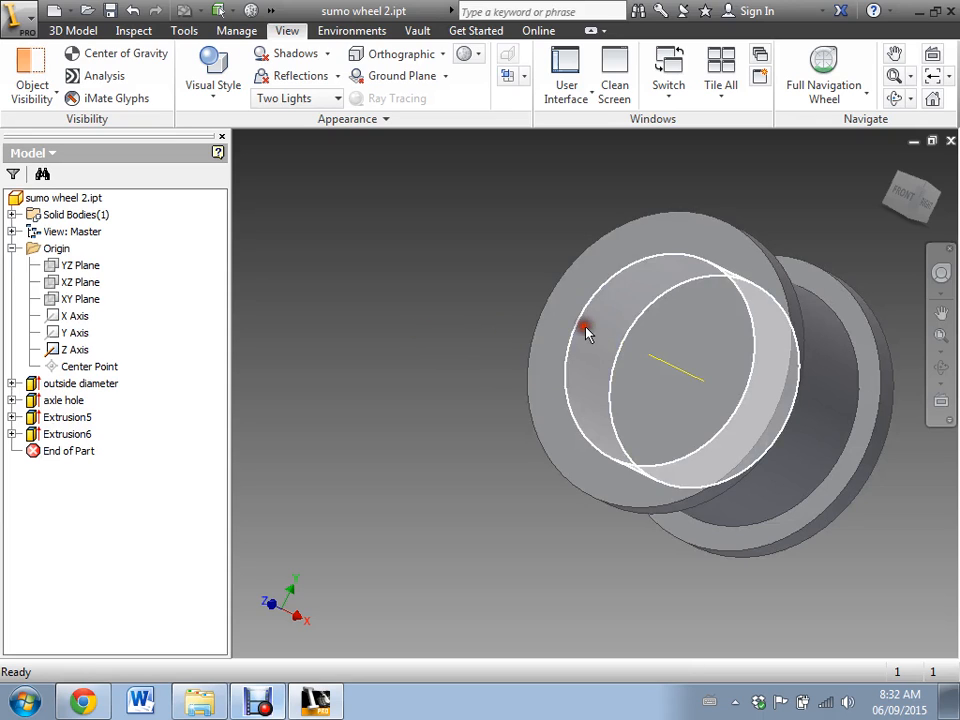
left_click(597, 352)
left_click(583, 344)
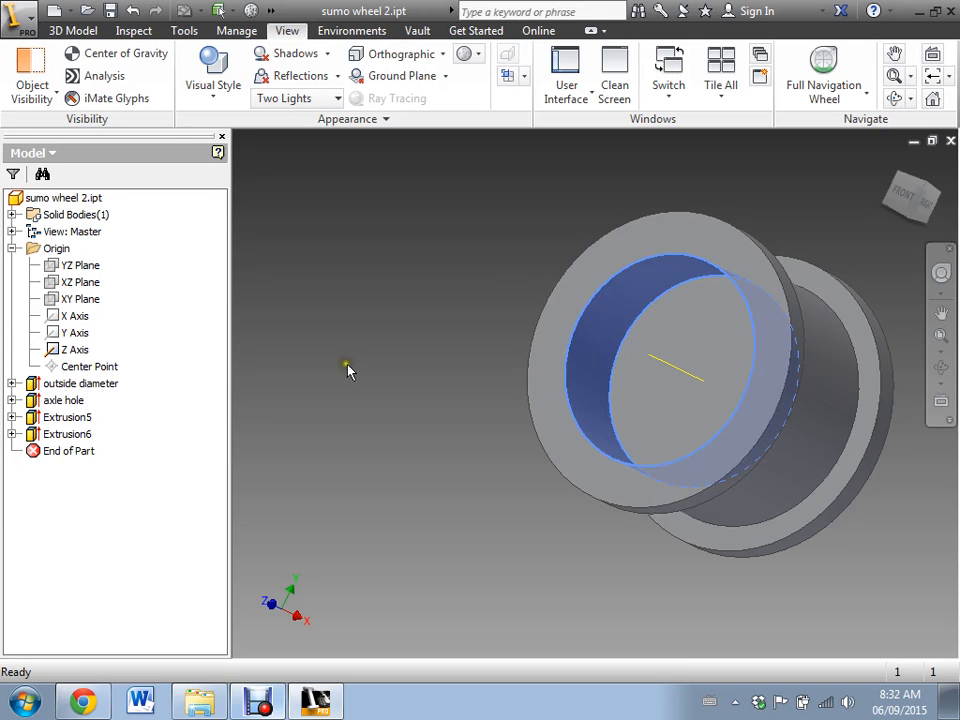
left_click(578, 367)
left_click(40, 436)
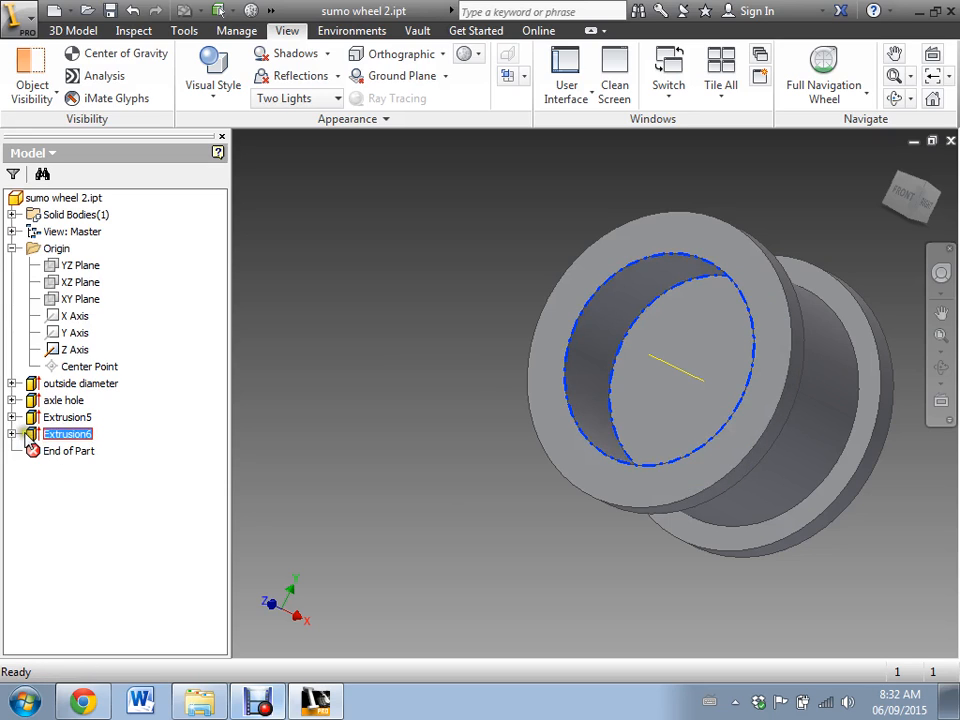
double_click(32, 436)
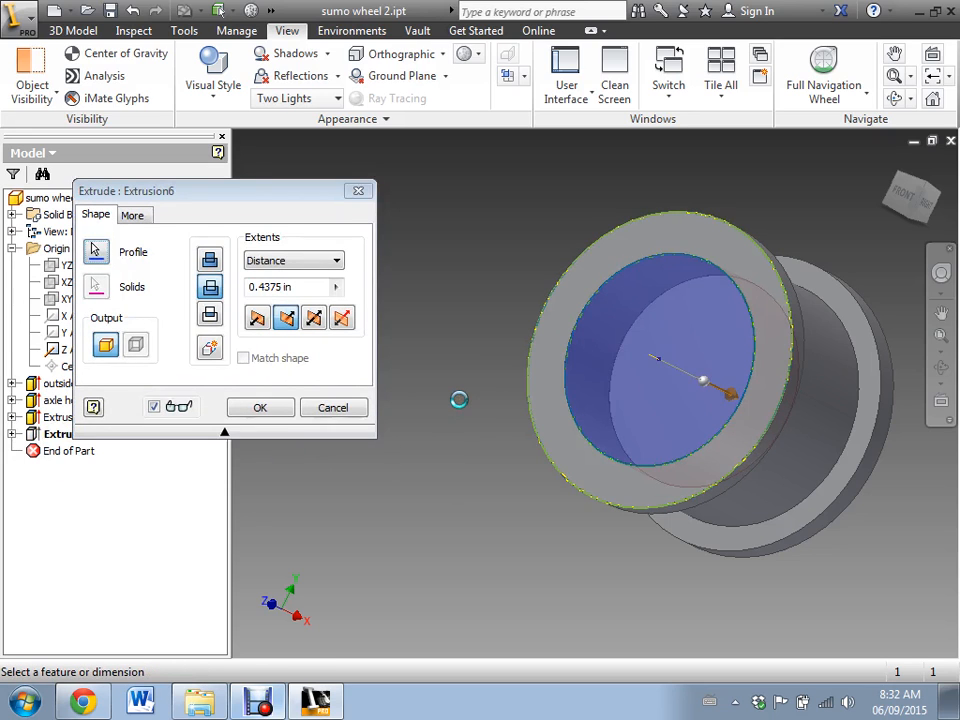
left_click(140, 217)
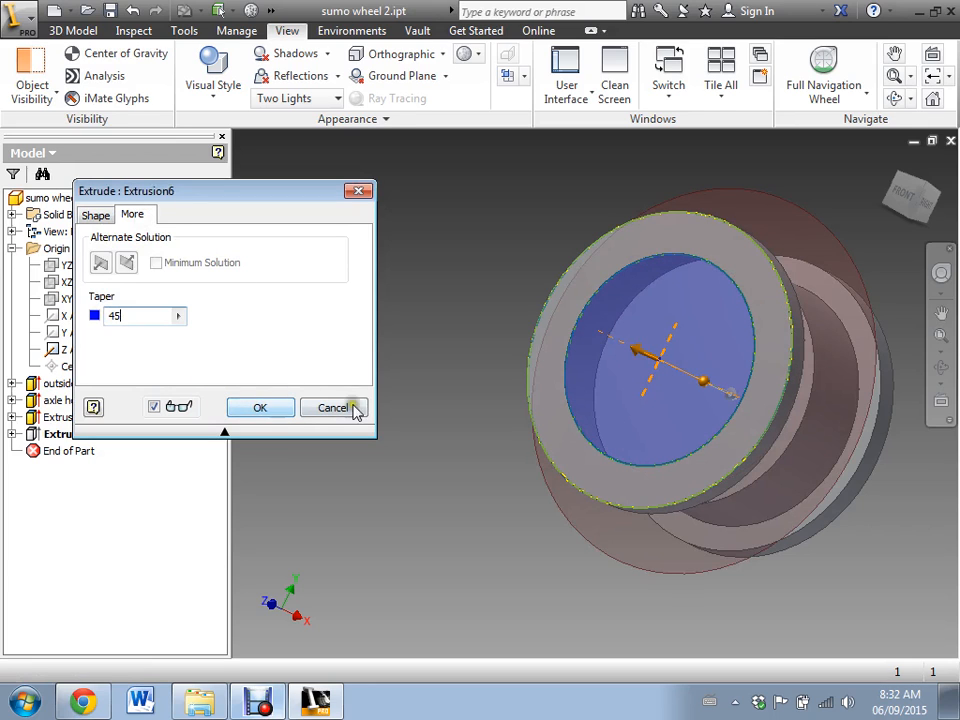
middle_click_drag(504, 381, 505, 345)
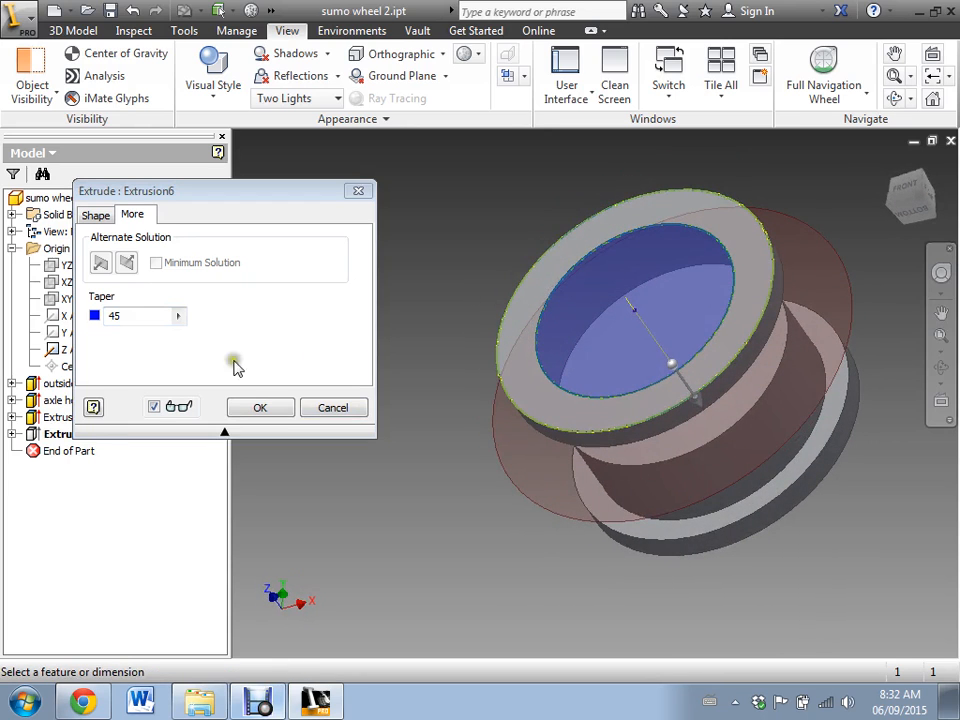
Reverse the recess cut's taper, trying -45 and settling on -30
left_click(113, 316)
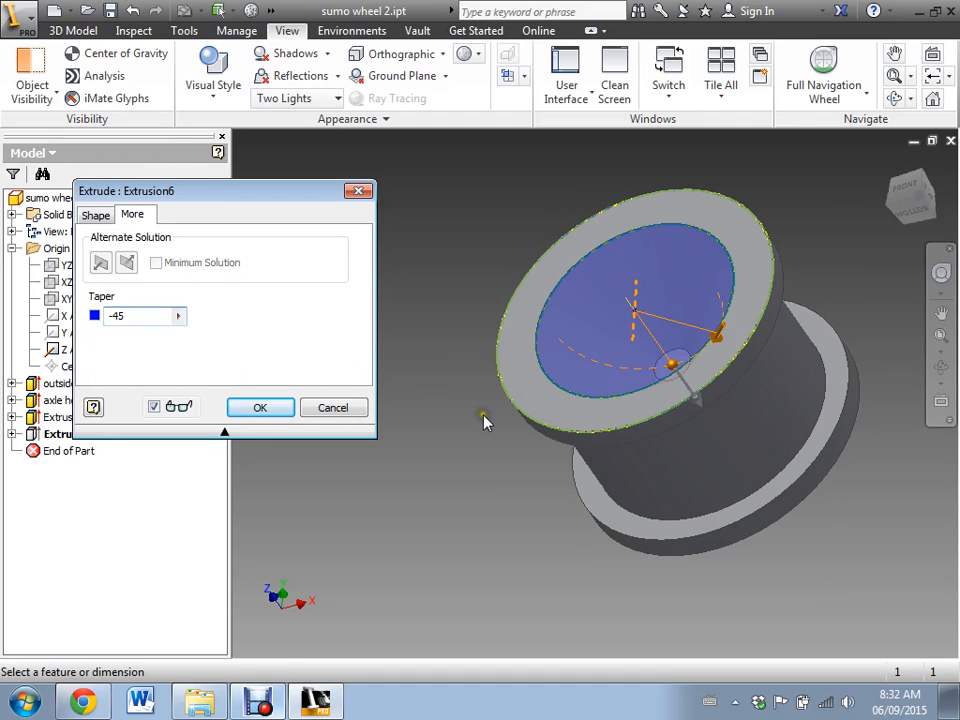
middle_click_drag(483, 422, 403, 420, "shift")
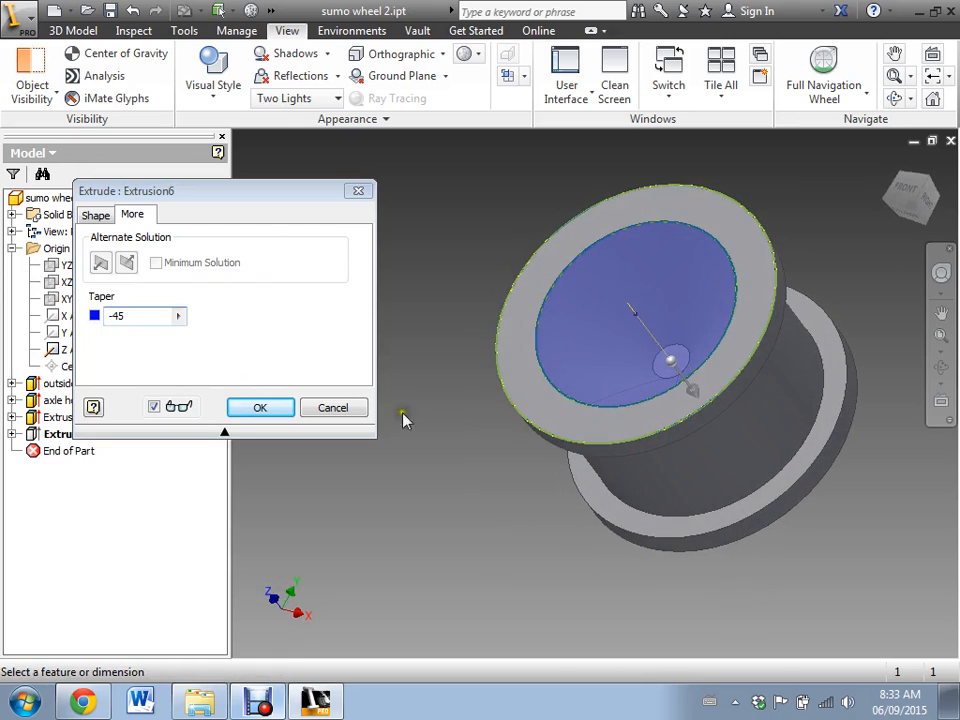
left_click(96, 215)
left_click(132, 214)
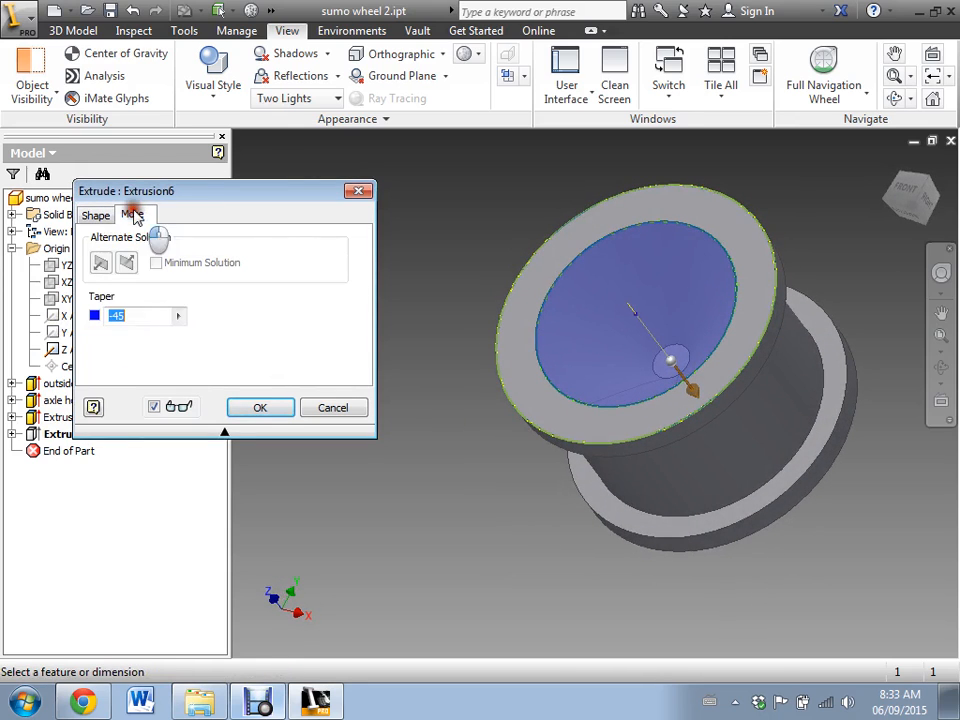
left_click(123, 315)
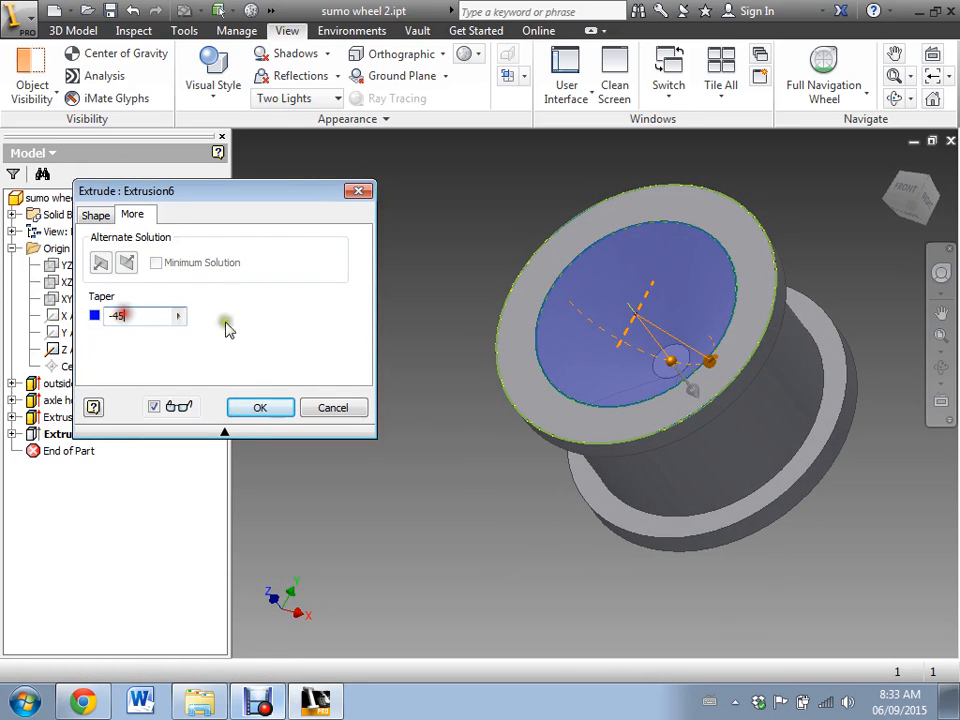
key("BackSpace")
type("30")
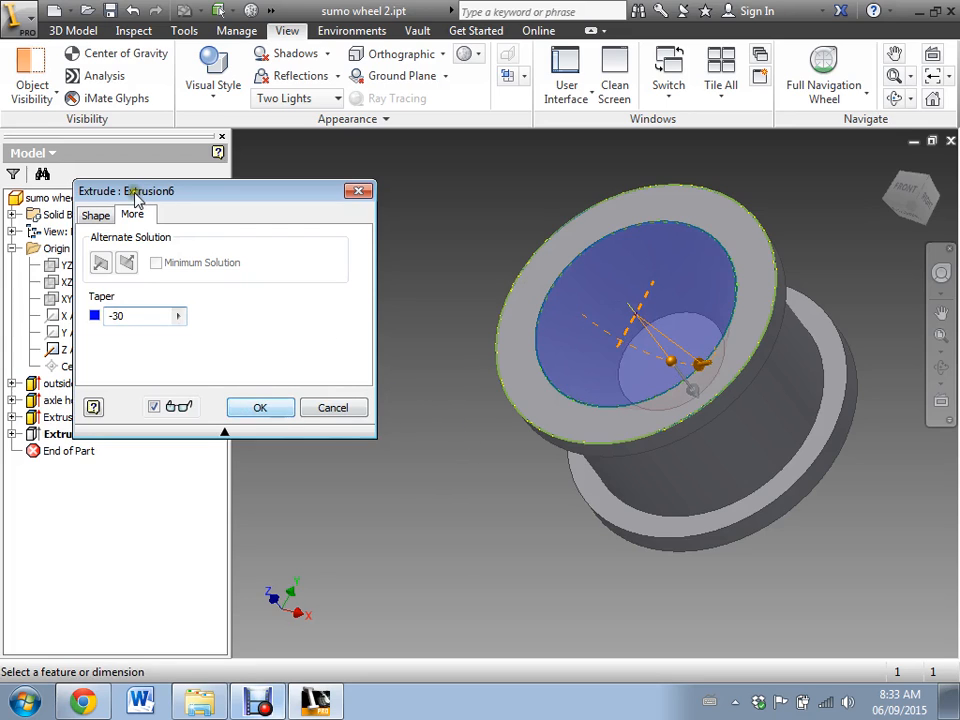
Reduce the recess cut's depth to 0.250 in directly on the model and apply the edited extrusion
left_click(96, 218)
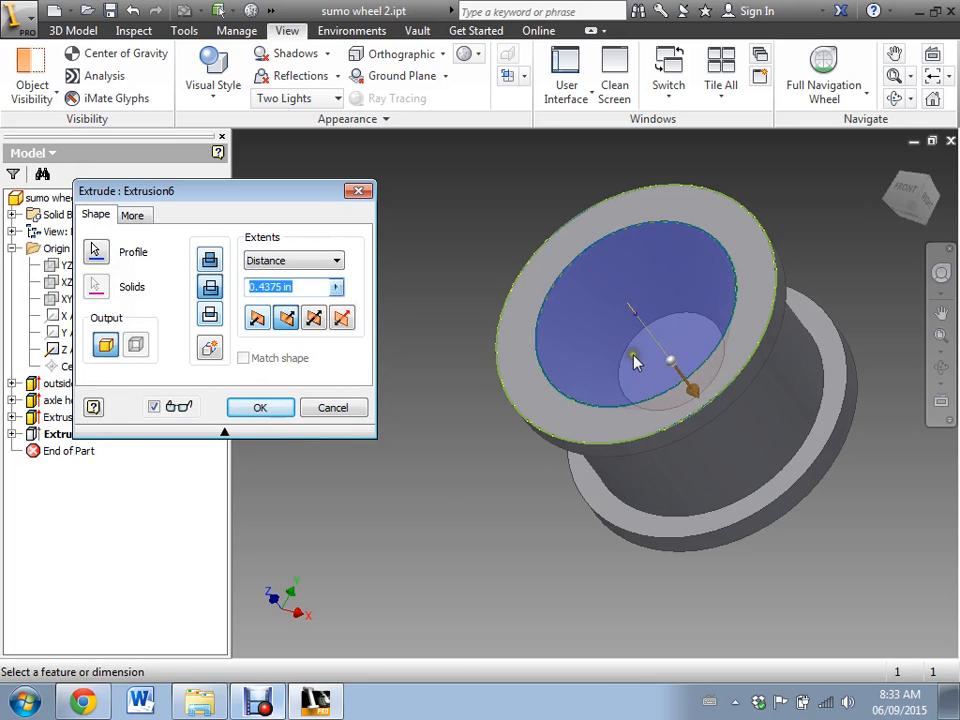
left_click_drag(690, 388, 672, 374)
middle_click_drag(433, 428, 326, 441)
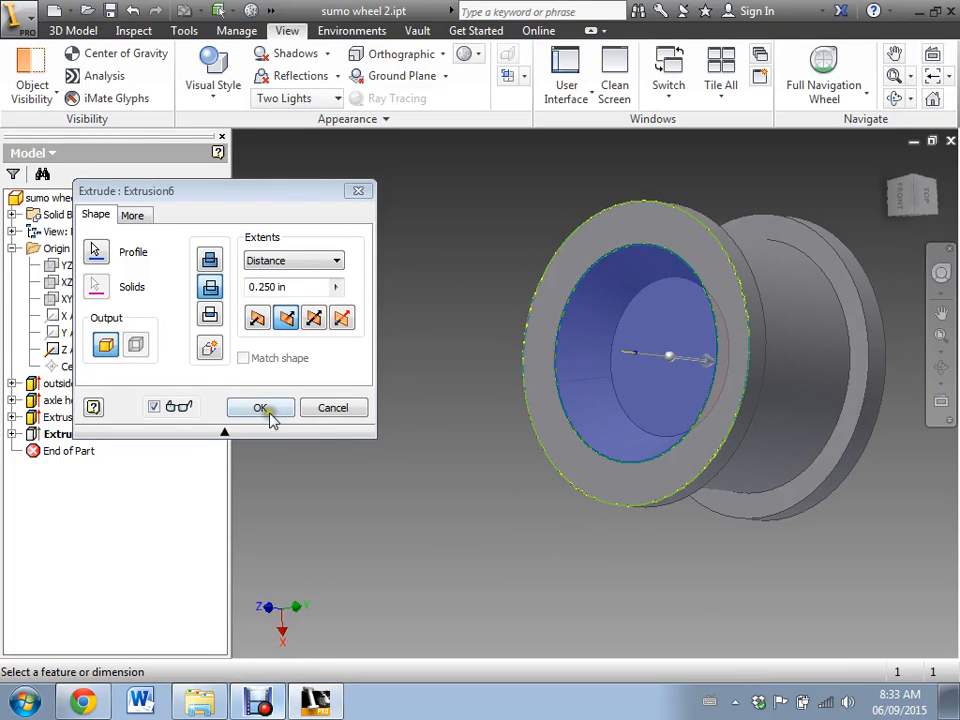
left_click(322, 408)
middle_click_drag(468, 406, 430, 400)
middle_click_drag(490, 387, 456, 369, "shift")
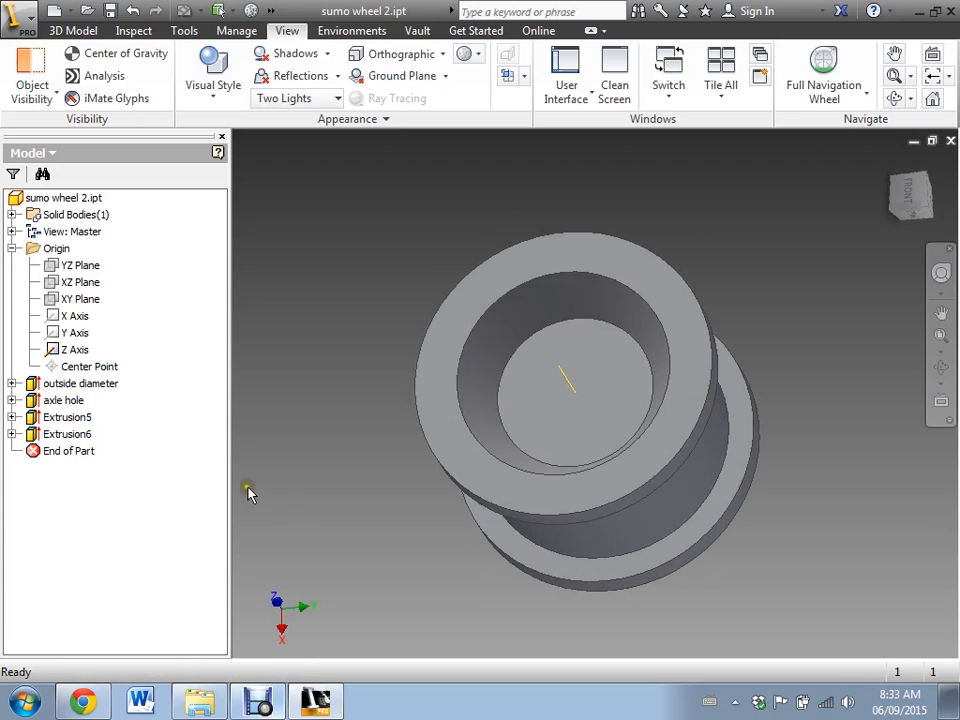
Collapse the Origin folder and rename the groove's extrusion, Extrusion5, as "tread indent"
left_click(12, 248)
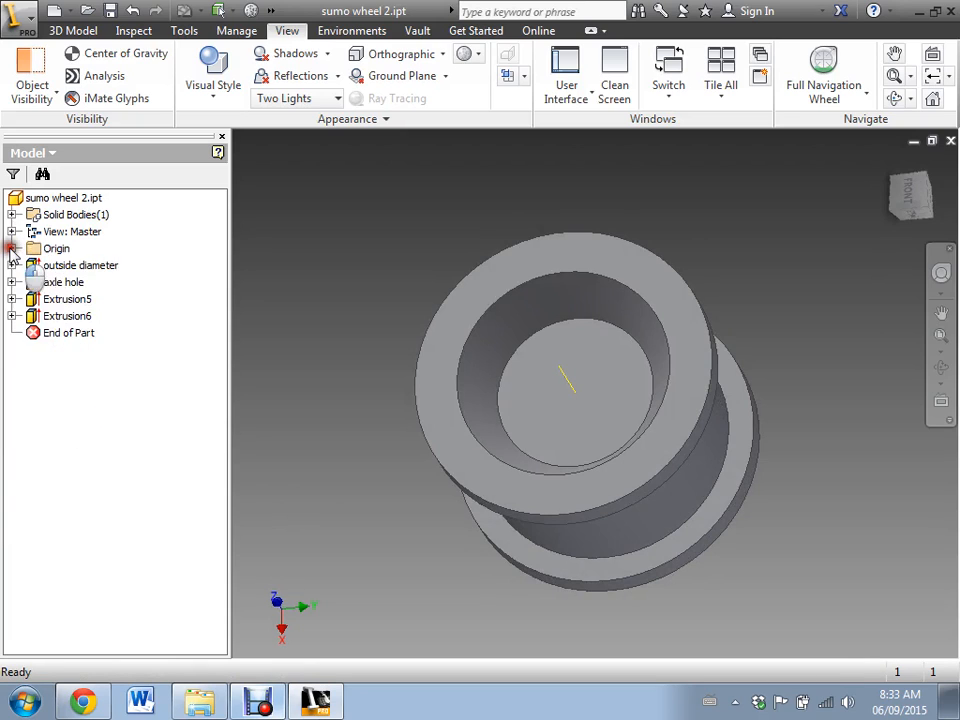
left_click(47, 304)
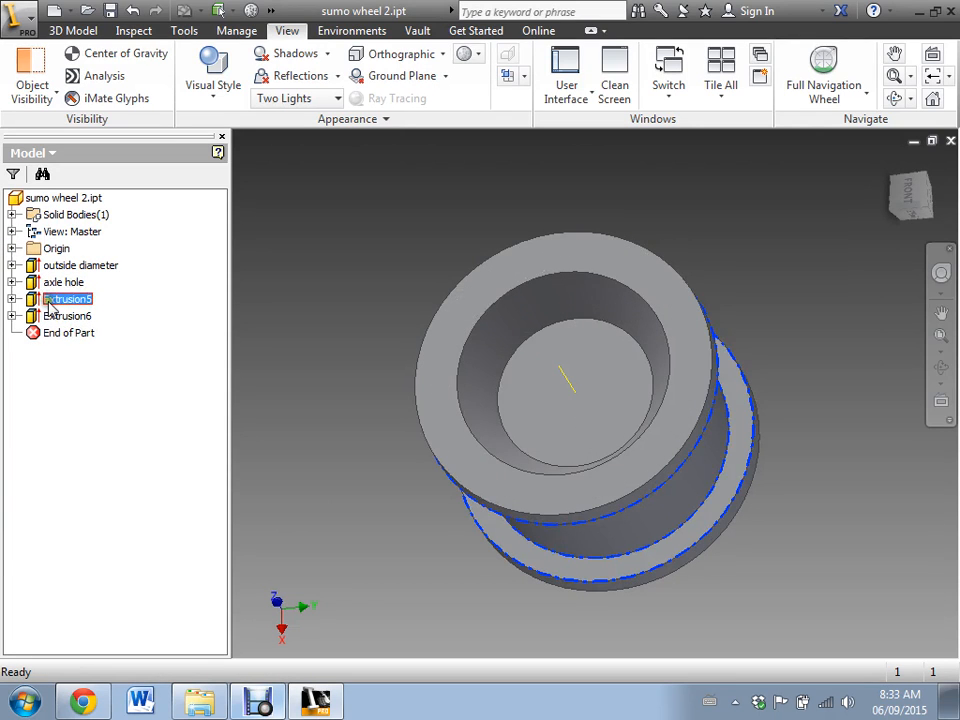
left_click(50, 303)
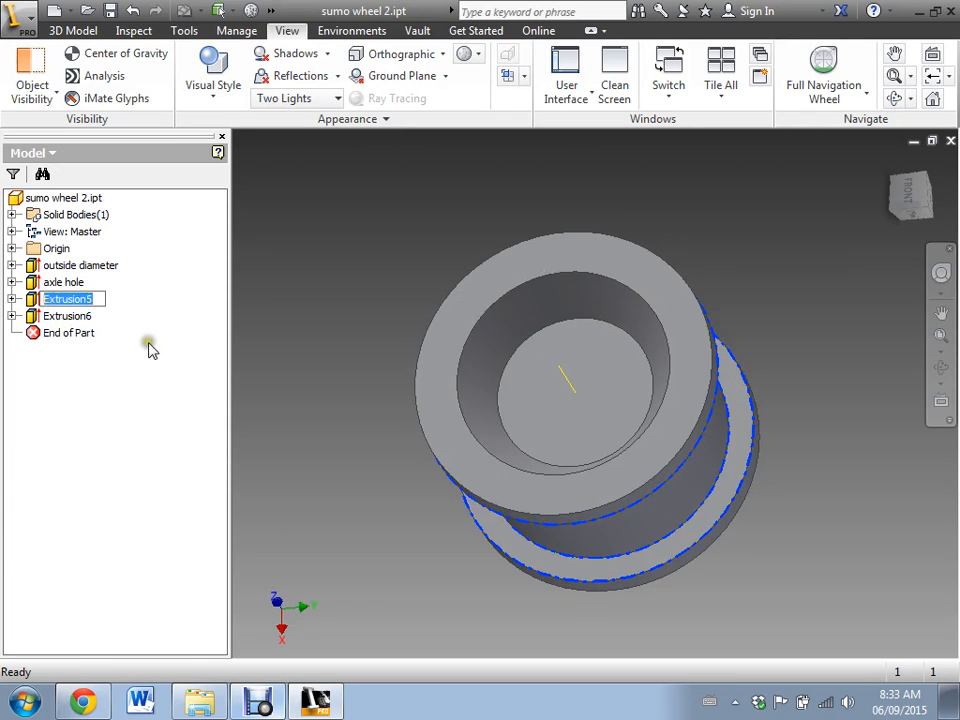
type("tread indent")
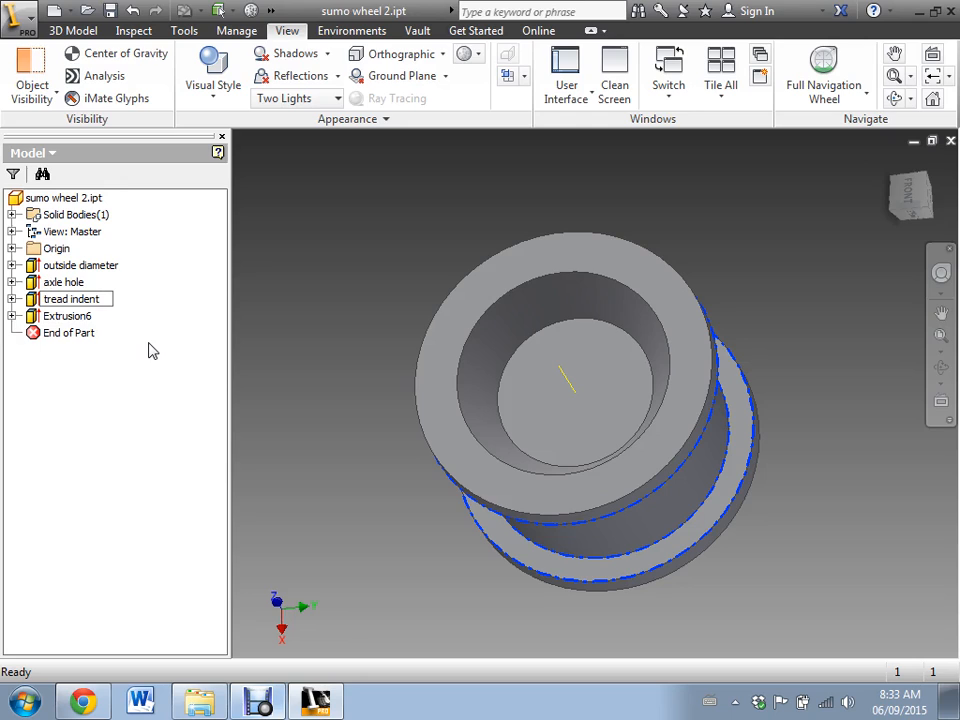
left_click(212, 435)
Rename the end-face recess's extrusion, Extrusion6, as "front indent"
double_click(64, 316)
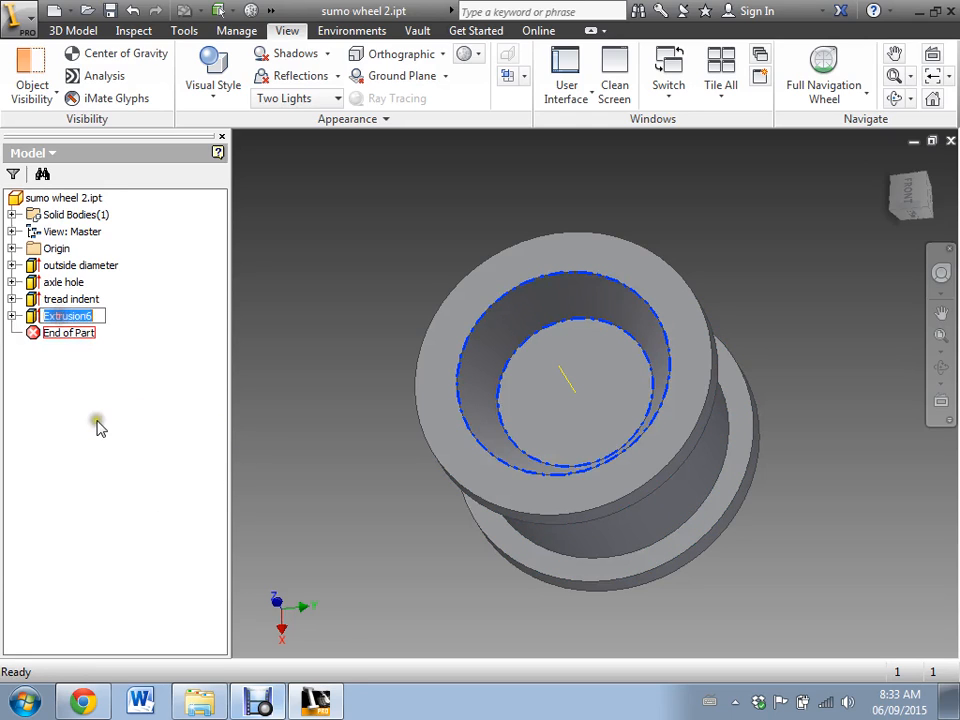
type("front indent")
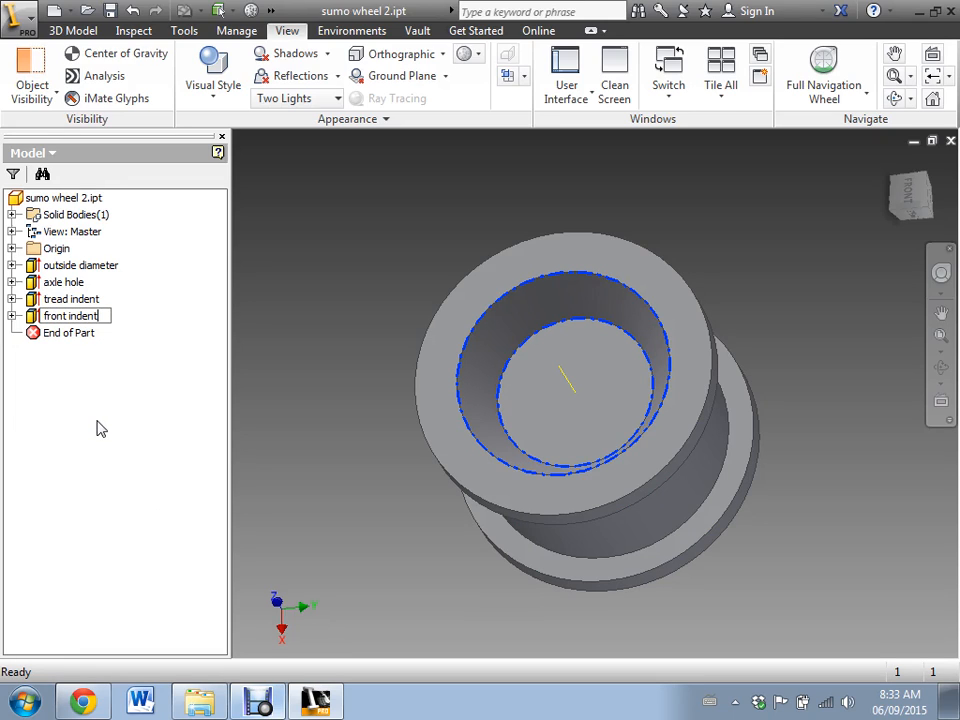
left_click(86, 403)
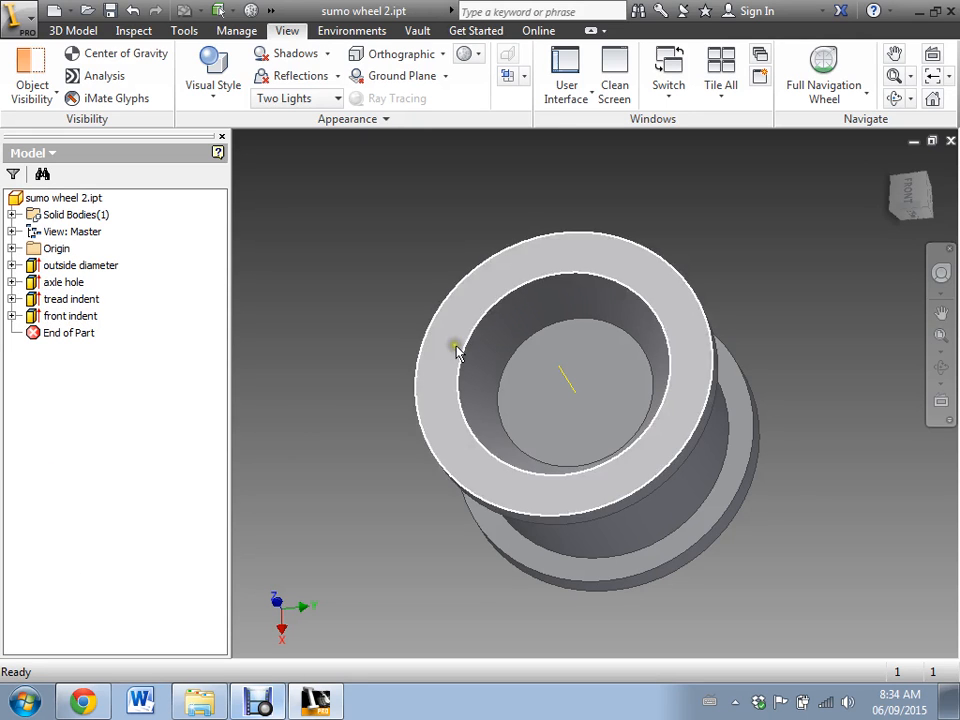
middle_click_drag(441, 349, 422, 321, "shift")
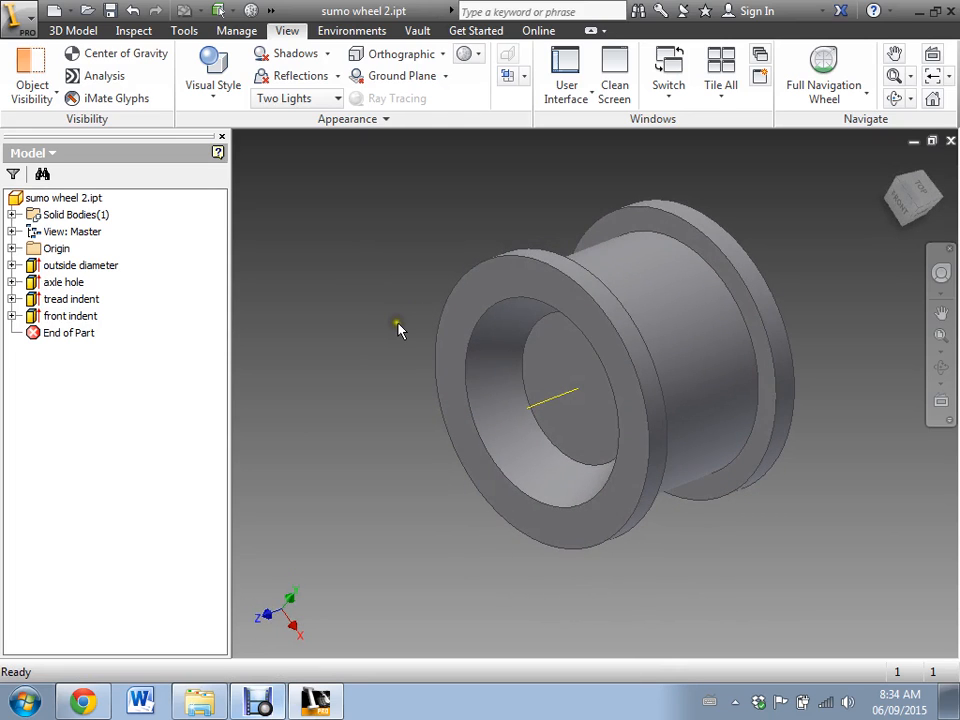